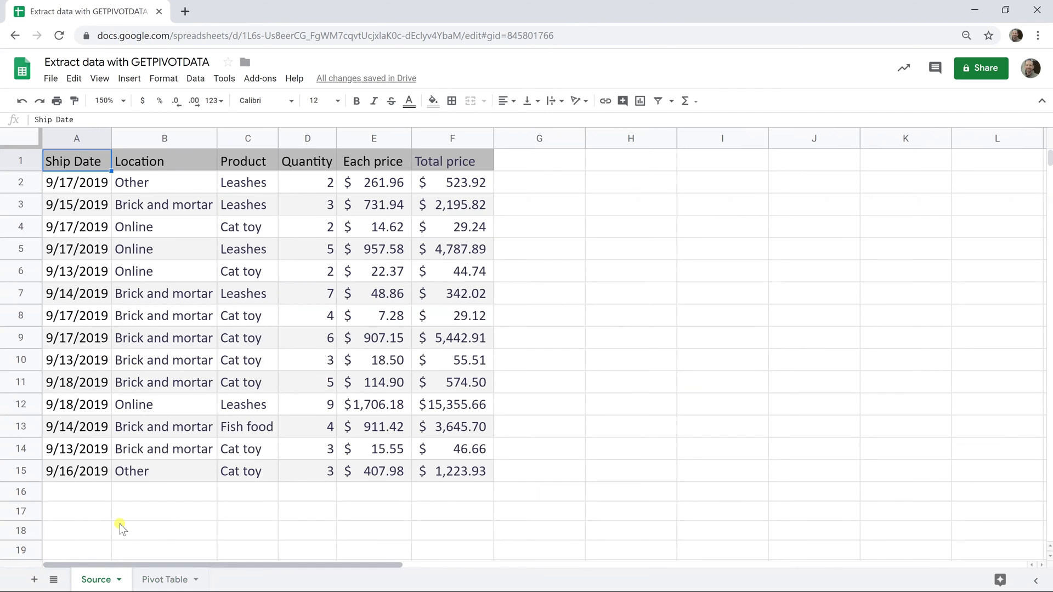
Step: Highlight a block of the sales rows on the Source sheet
{"action": "left_click_drag", "start_coordinate": [75, 185], "coordinate": [324, 433]}
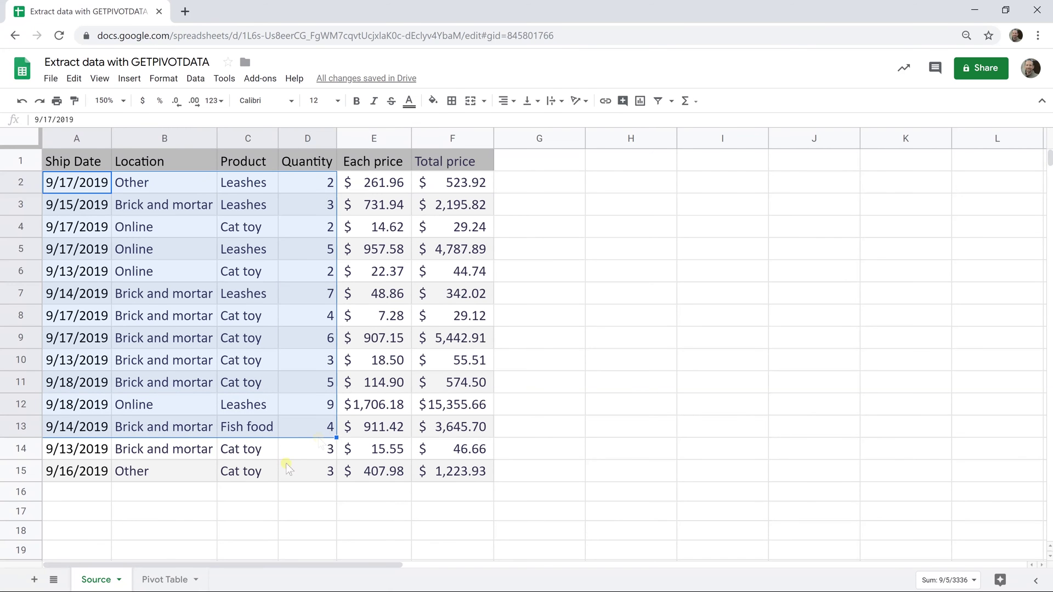
{"action": "left_click", "coordinate": [162, 579]}
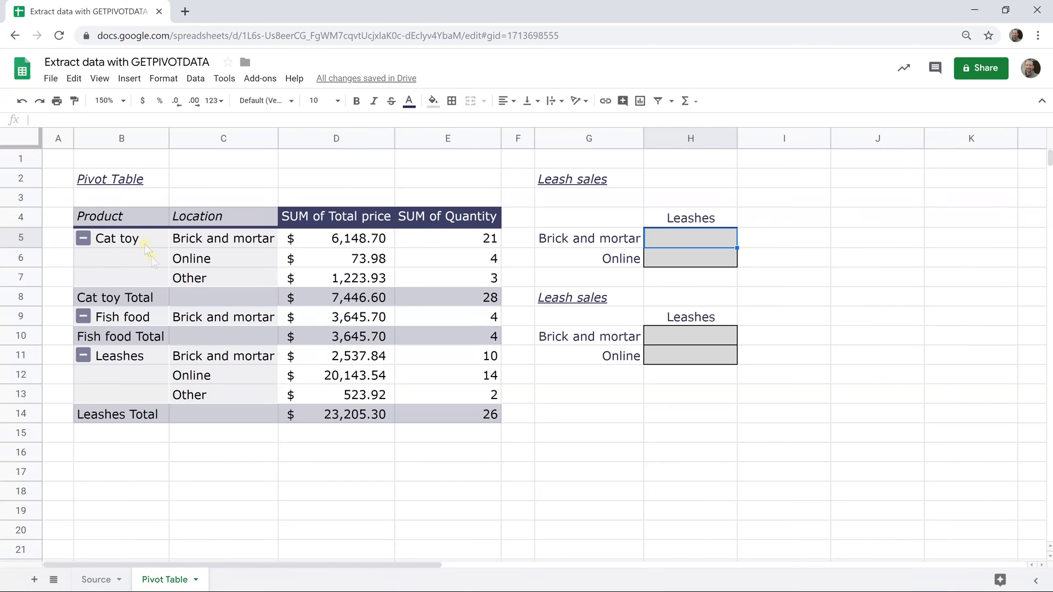
{"action": "left_click", "coordinate": [141, 224]}
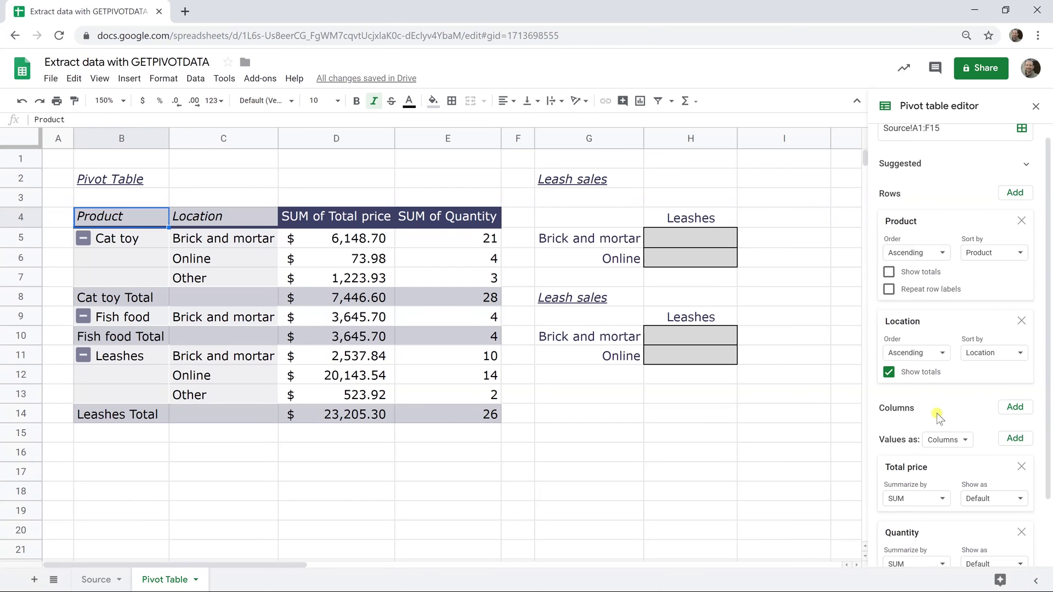
{"action": "scroll", "coordinate": [875, 420], "scroll_direction": "down", "scroll_amount": 3}
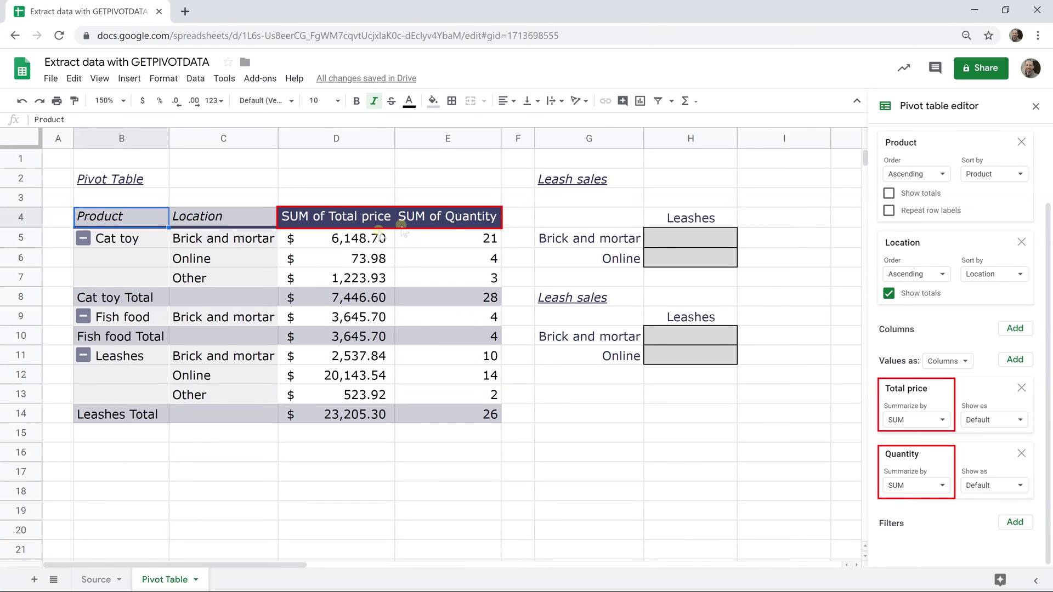
{"action": "left_click", "coordinate": [367, 239]}
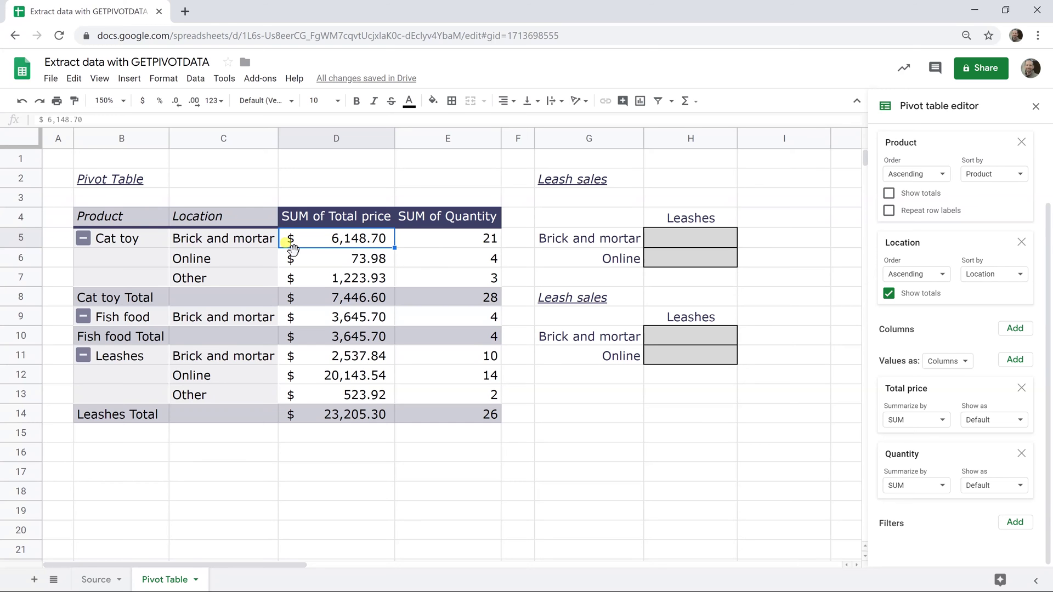
{"action": "left_click", "coordinate": [405, 242]}
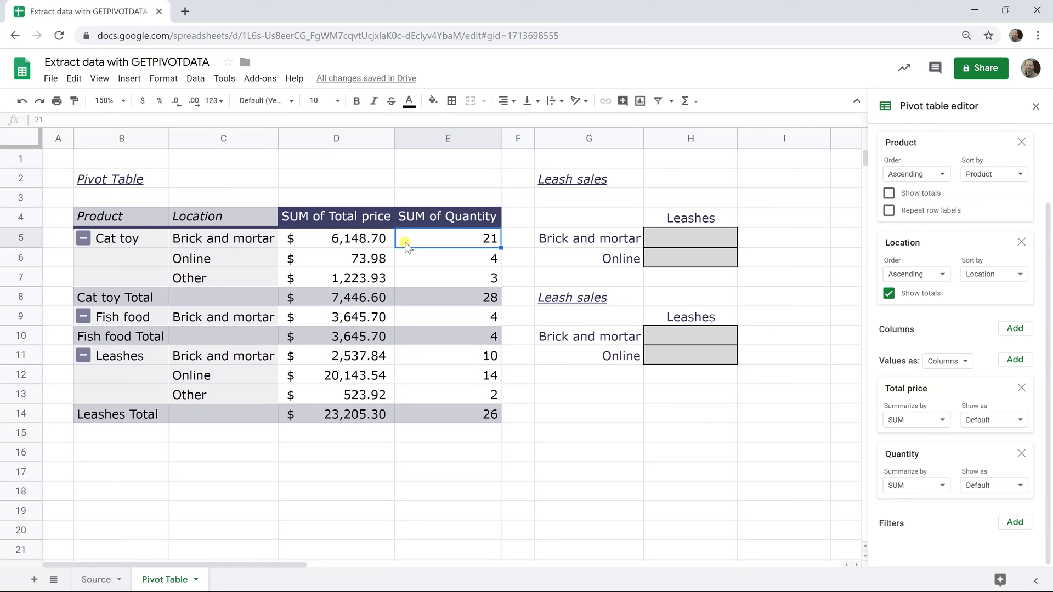
{"action": "left_click", "coordinate": [666, 241]}
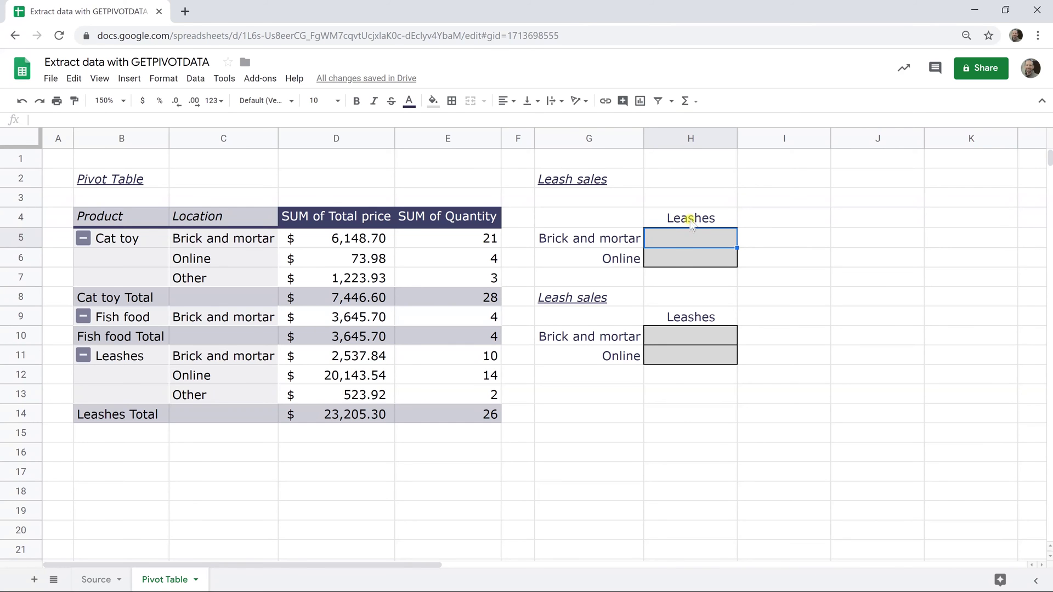
{"action": "left_click", "coordinate": [638, 239]}
{"action": "left_click", "coordinate": [640, 257]}
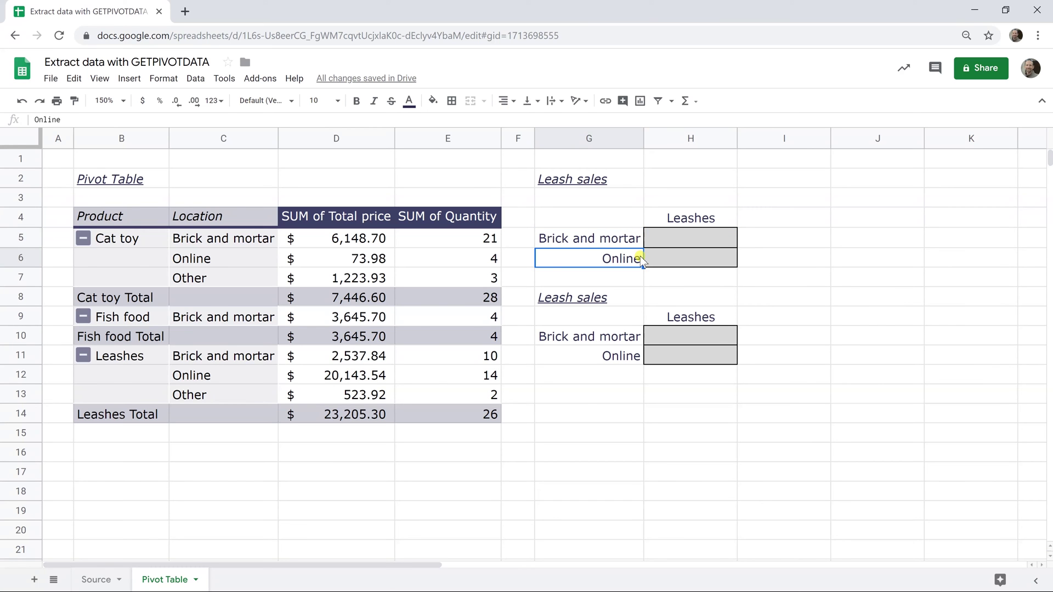
{"action": "left_click", "coordinate": [666, 245]}
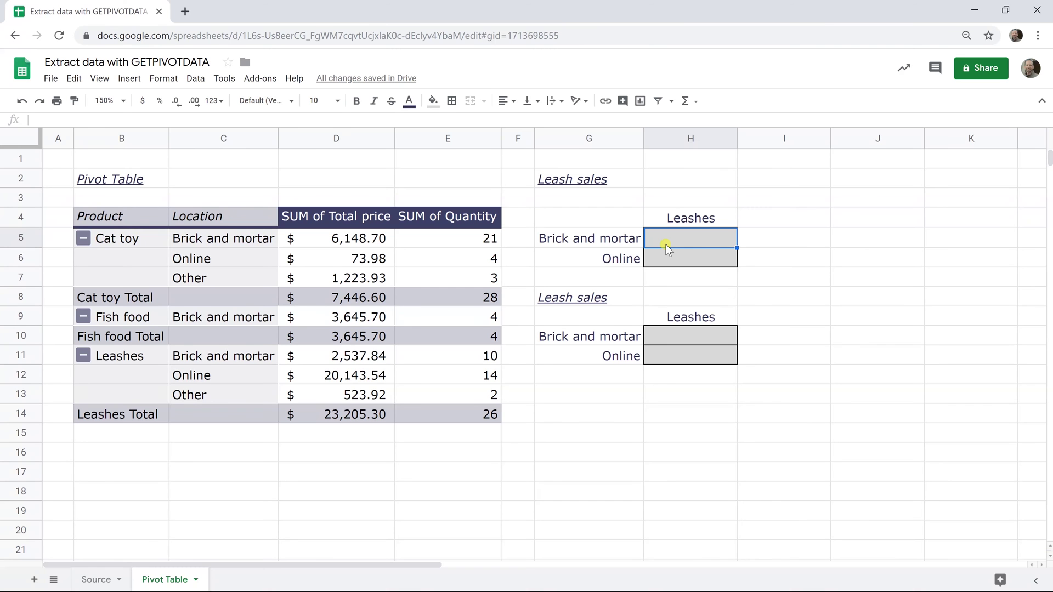
Step: Set H5 to =D11, pulling the $2,537.84 Brick and mortar leash total
{"action": "type", "text": "="}
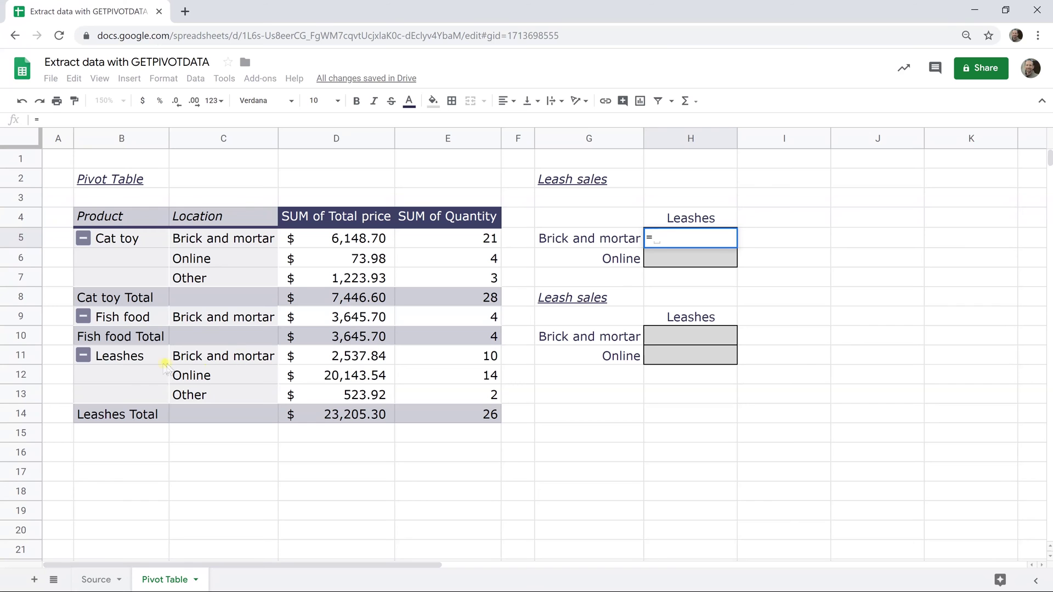
{"action": "left_click", "coordinate": [307, 354]}
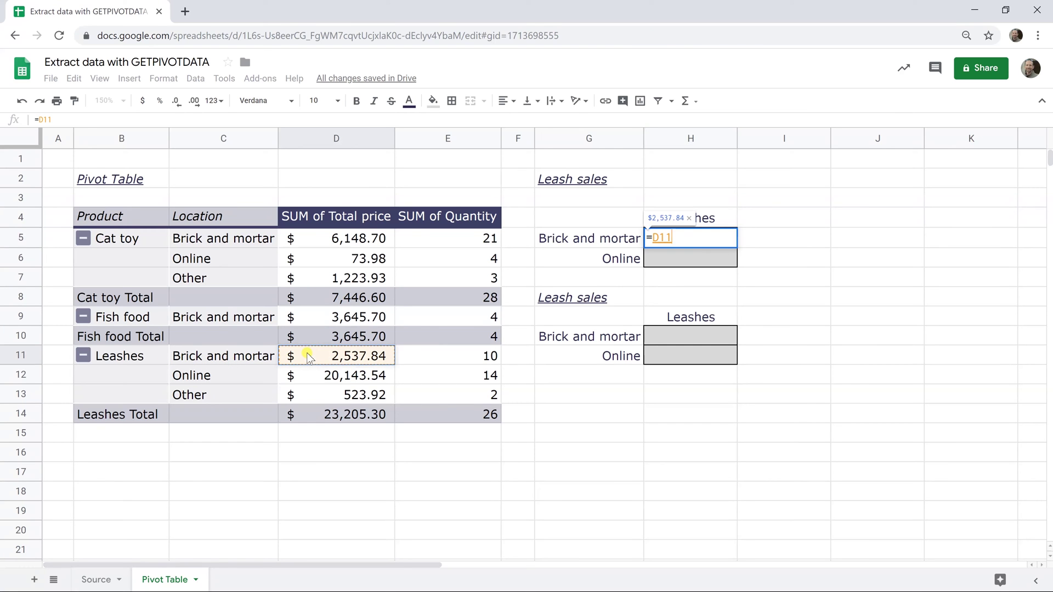
{"action": "key", "text": "Return"}
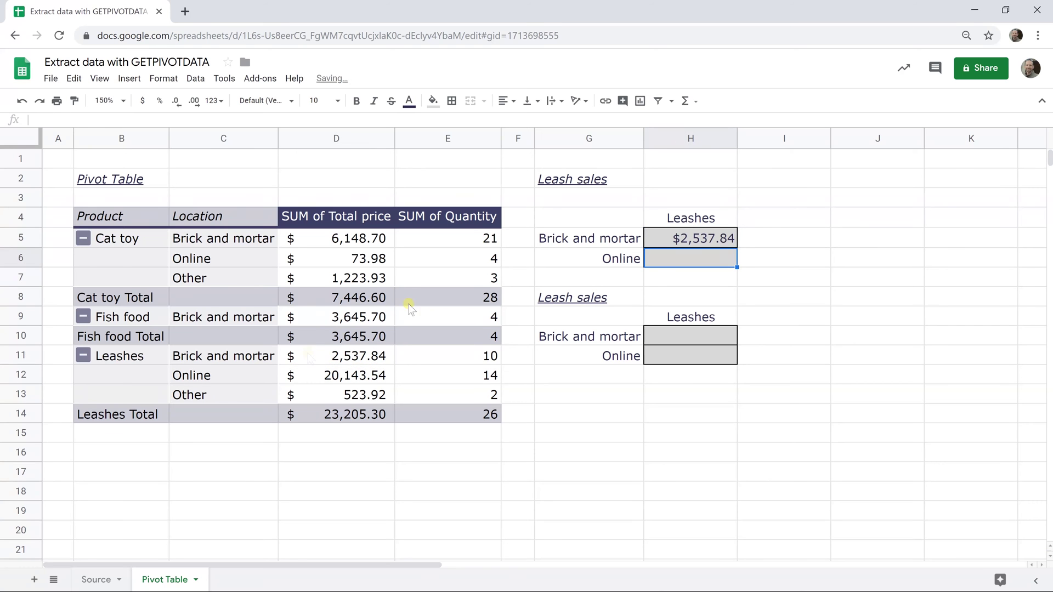
{"action": "left_click", "coordinate": [694, 246]}
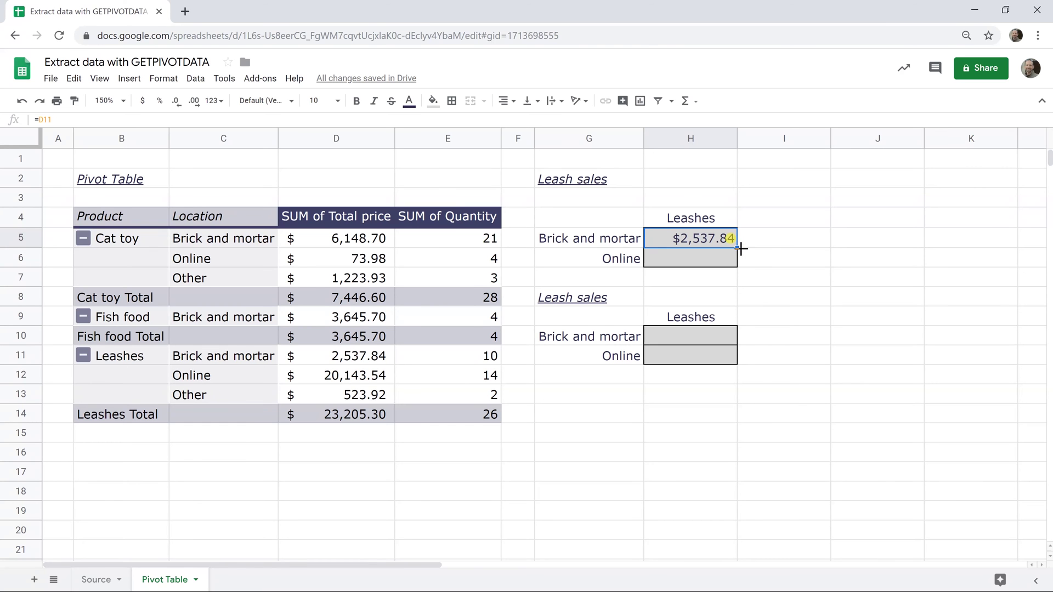
Step: Fill the H5 formula down into H6 for the $20,143.54 Online total
{"action": "left_click_drag", "start_coordinate": [741, 249], "coordinate": [740, 268]}
{"action": "left_click", "coordinate": [721, 263]}
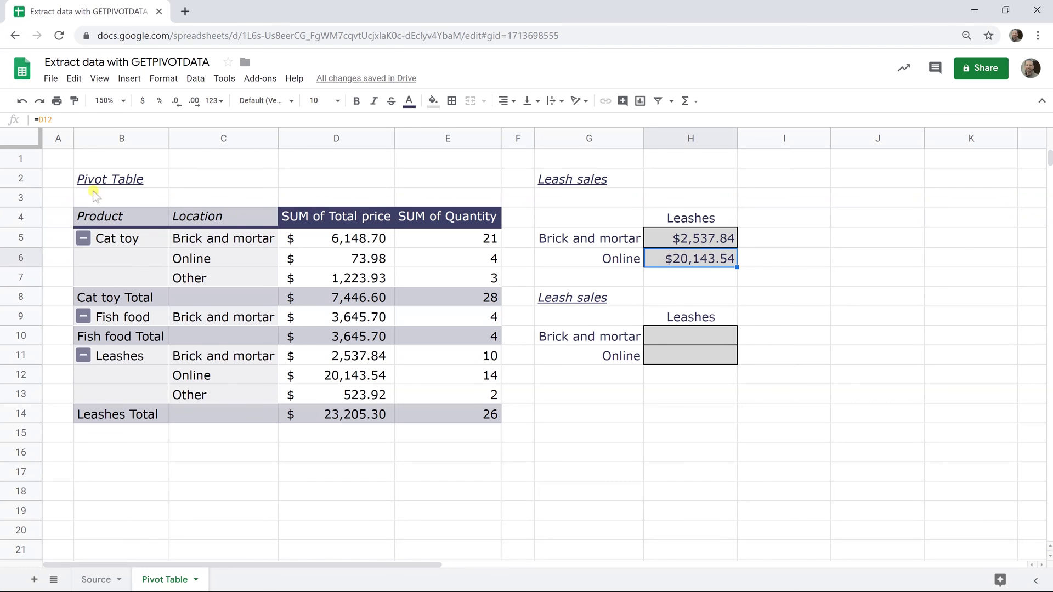
{"action": "left_click_drag", "start_coordinate": [55, 199], "coordinate": [511, 436]}
Step: In the Pivot table editor, move the Quantity value above Total price
{"action": "left_click", "coordinate": [656, 298]}
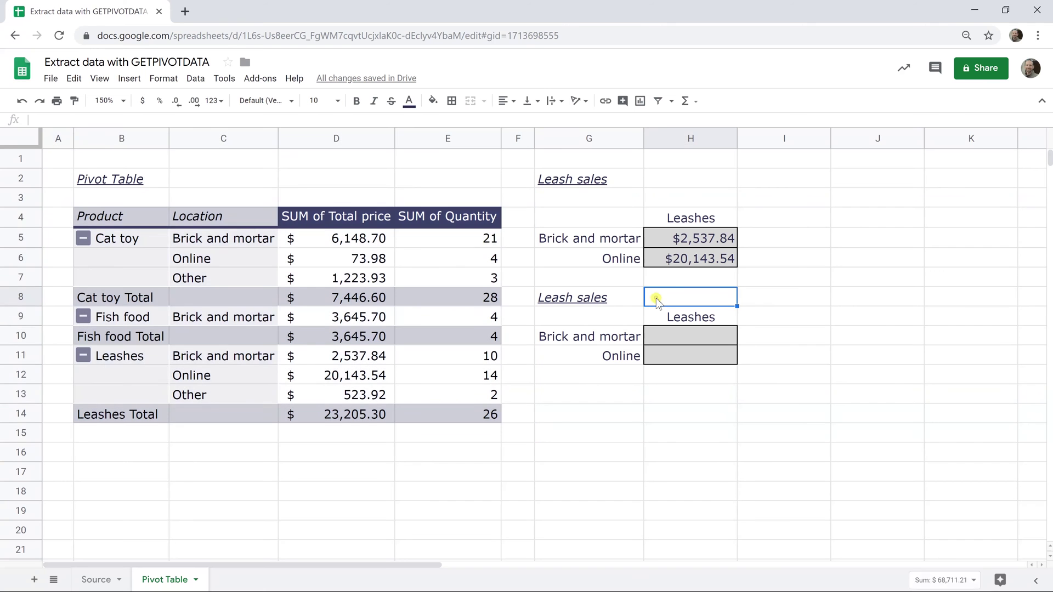
{"action": "left_click", "coordinate": [662, 259]}
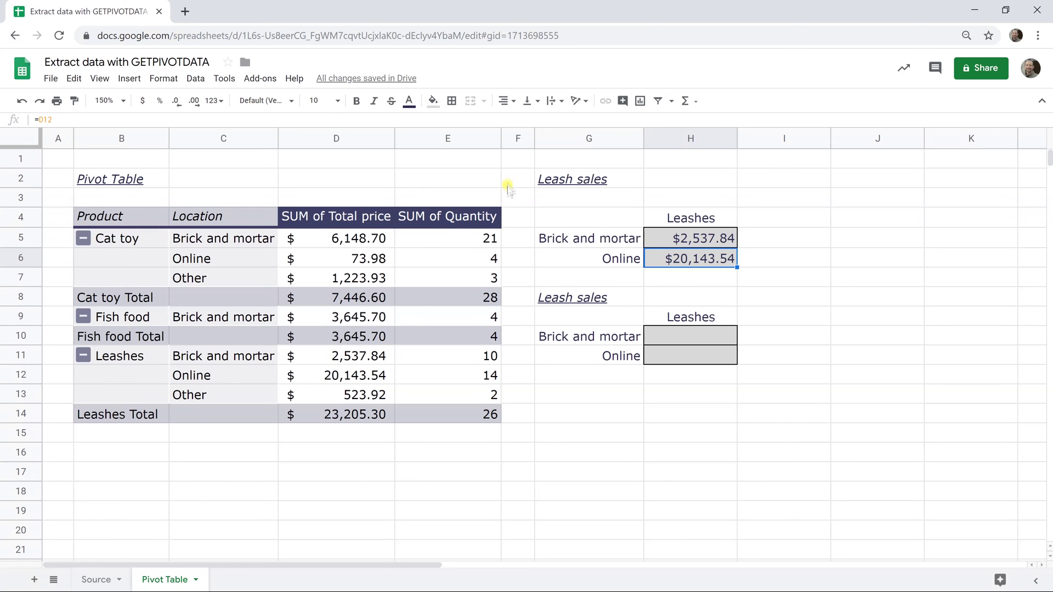
{"action": "left_click", "coordinate": [378, 259]}
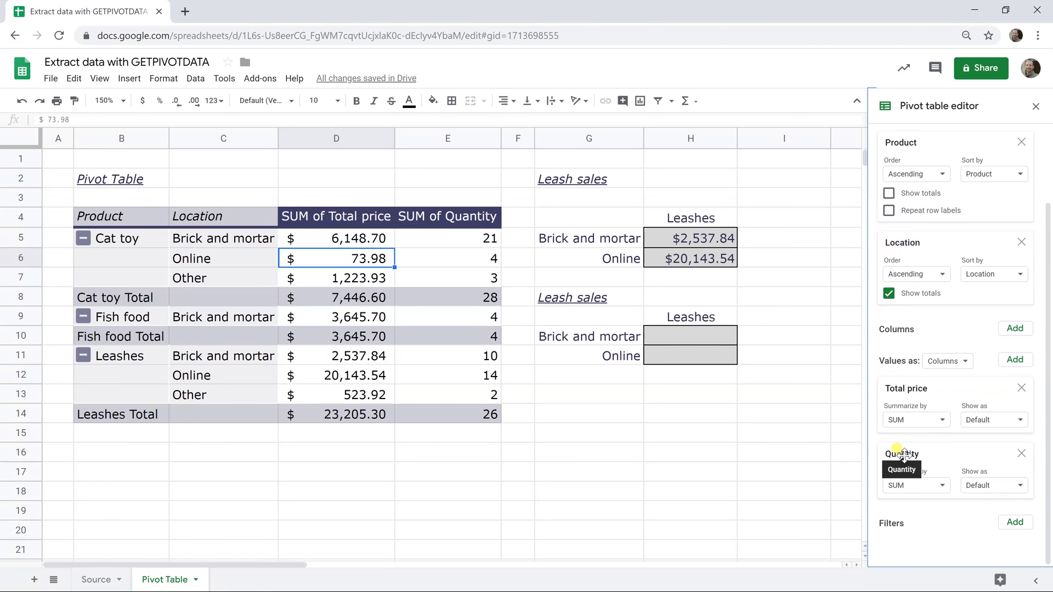
{"action": "left_click_drag", "start_coordinate": [903, 454], "coordinate": [906, 429]}
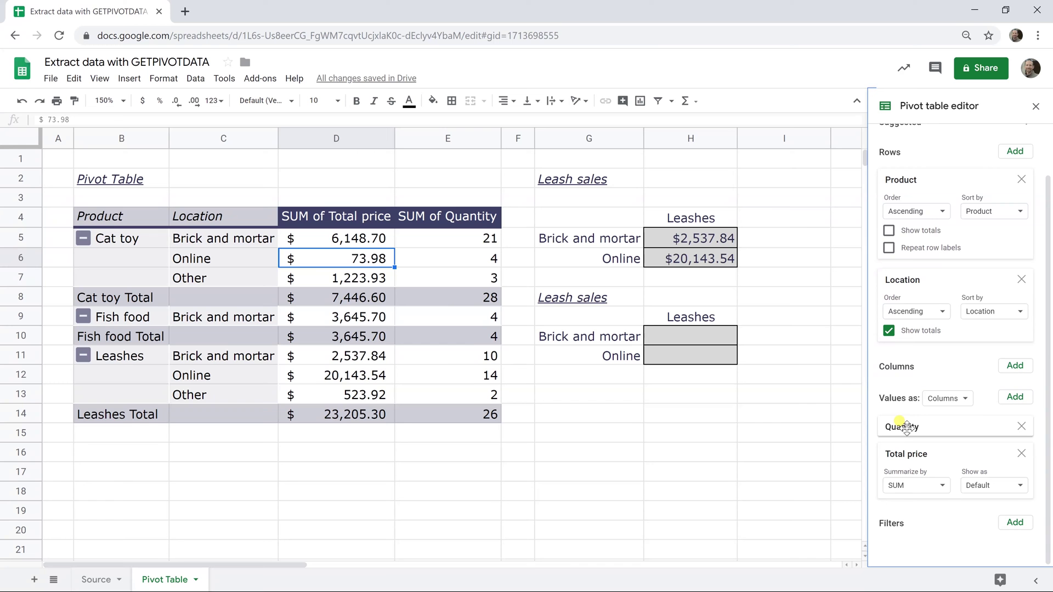
{"action": "left_click_drag", "start_coordinate": [906, 428], "coordinate": [906, 432]}
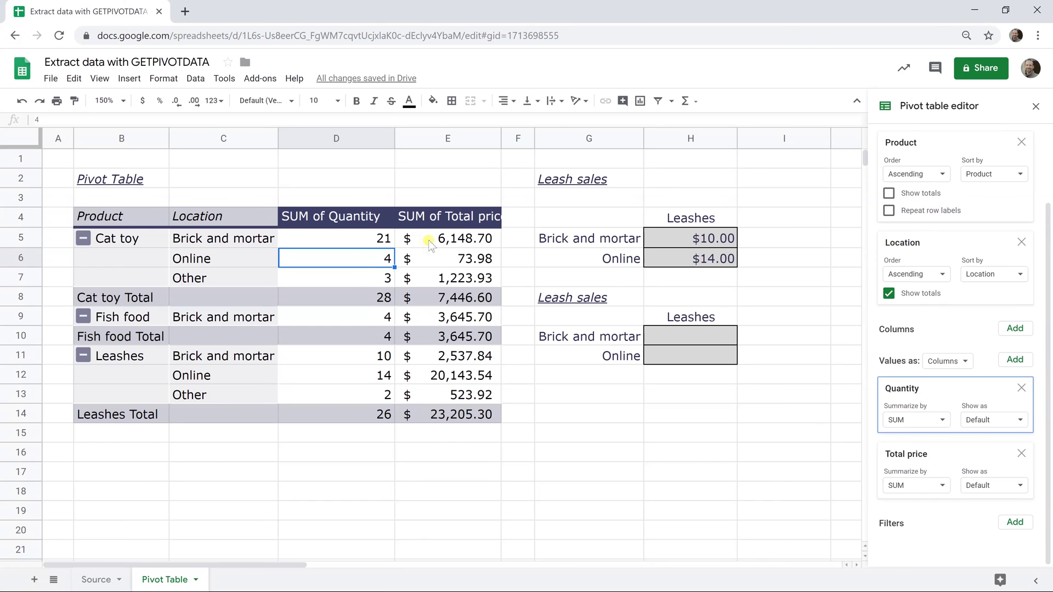
Step: Inspect H5's =D11 formula, which now shows $10.00, leaving it unchanged
{"action": "left_click", "coordinate": [665, 239]}
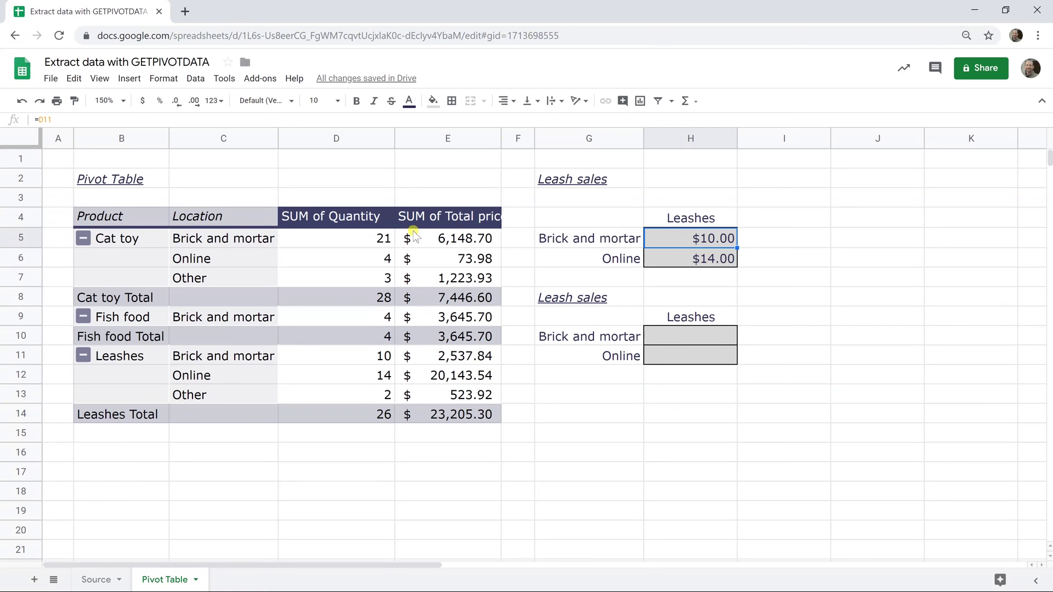
{"action": "double_click", "coordinate": [662, 234]}
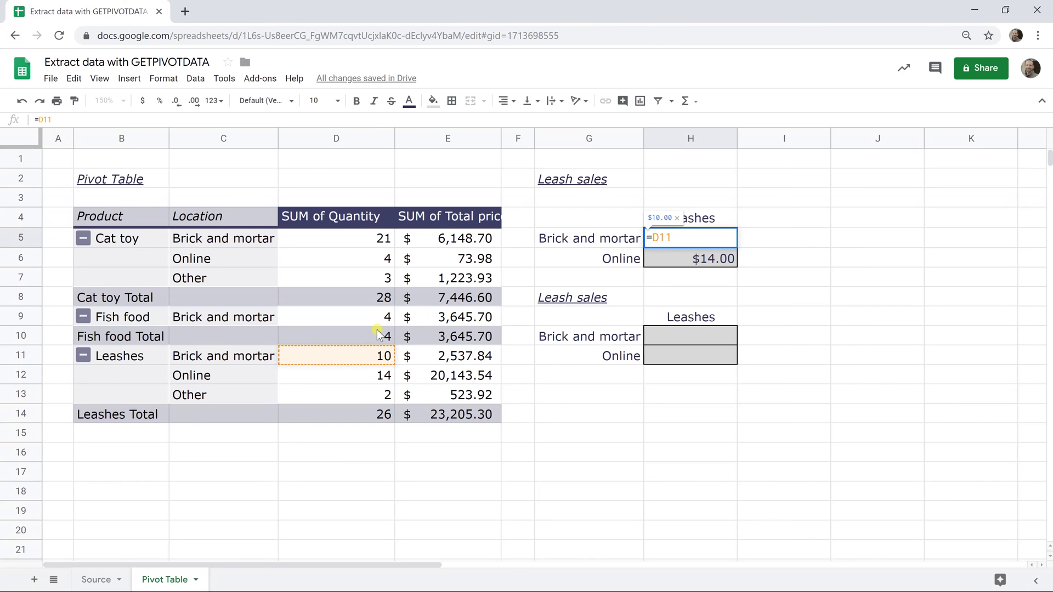
{"action": "key", "text": "Return"}
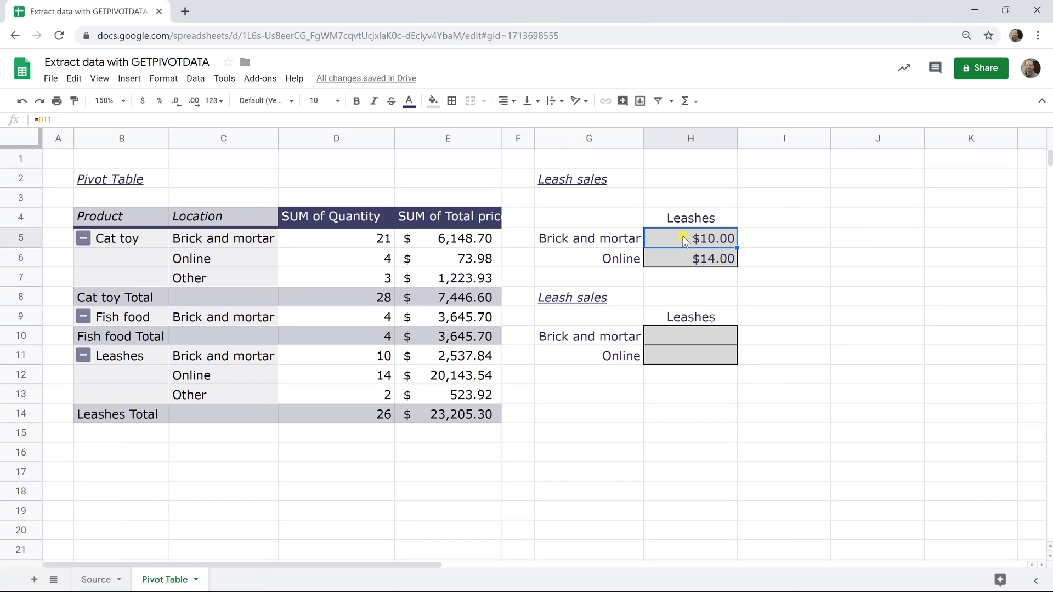
Step: Undo the value reorder and begin =GETPIVOTDATA("SUM of Total Price", in H10
{"action": "key", "text": "ctrl+z"}
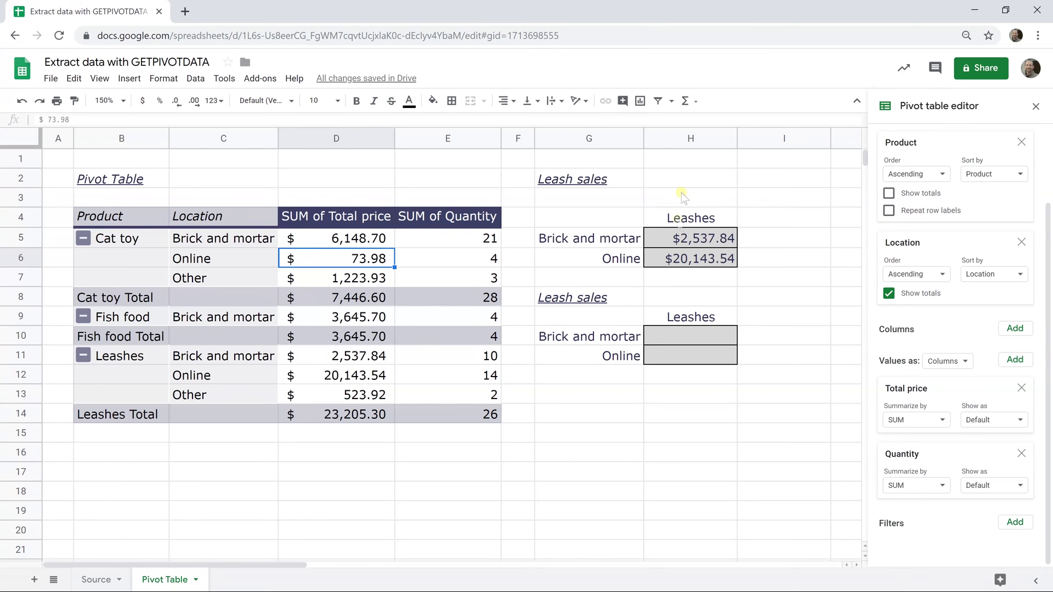
{"action": "left_click", "coordinate": [680, 332]}
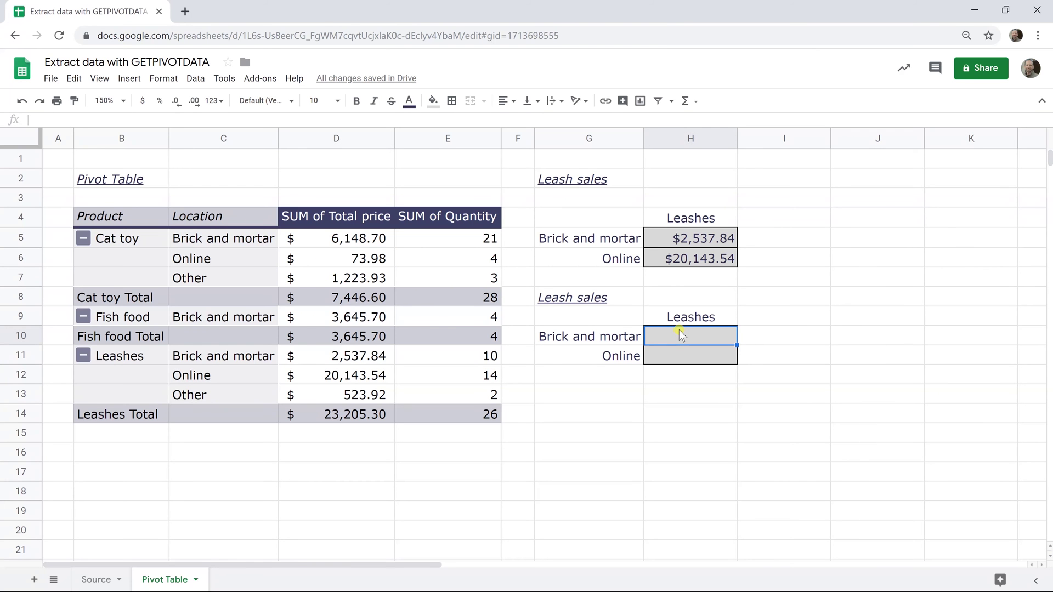
{"action": "type", "text": "="}
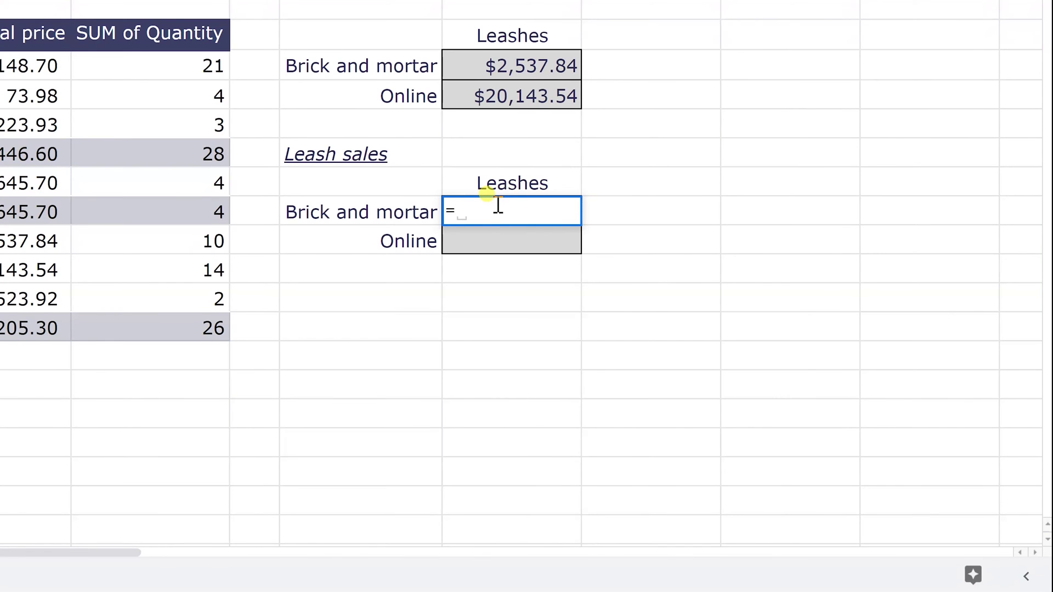
{"action": "type", "text": "GETP"}
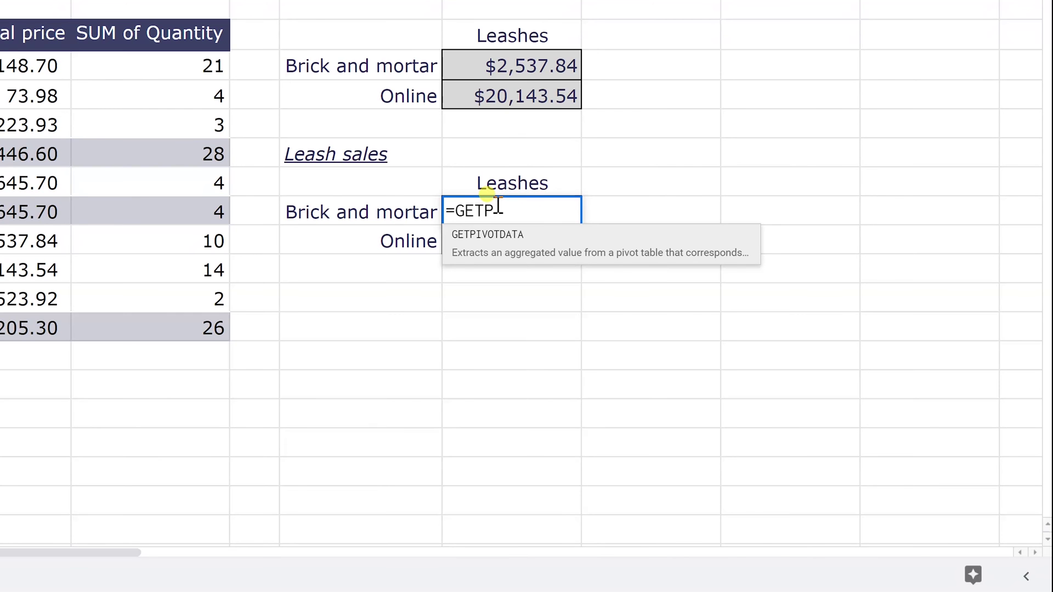
{"action": "left_click", "coordinate": [502, 240]}
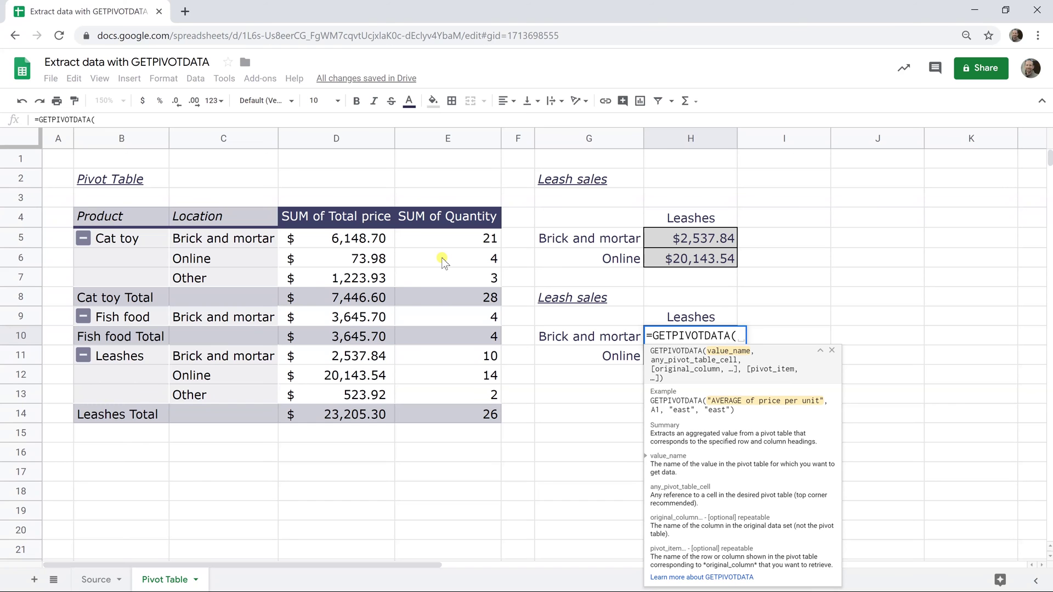
{"action": "type", "text": "\""}
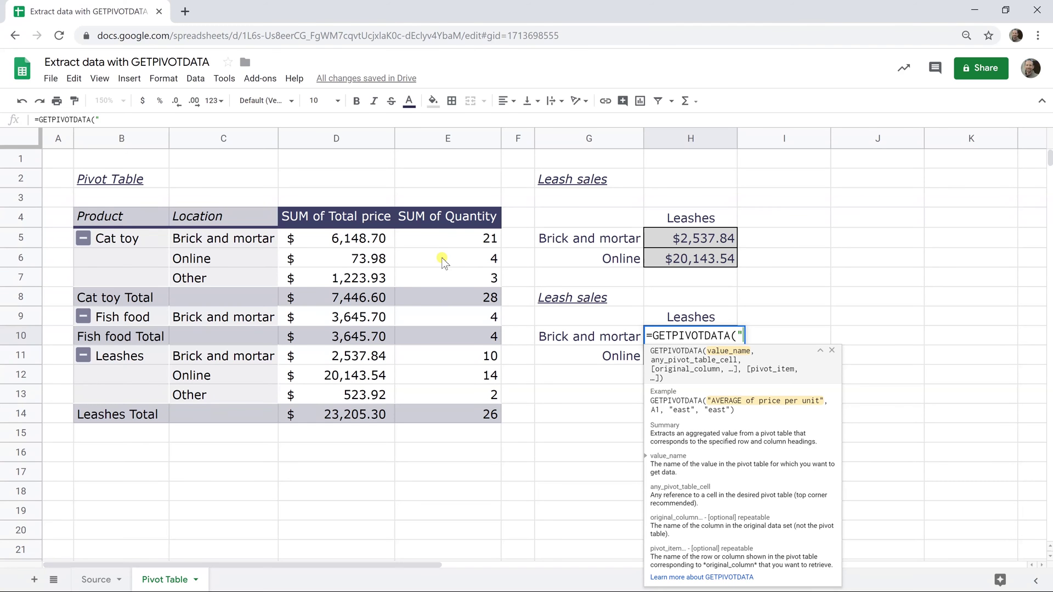
{"action": "type", "text": "SUM of Total Price\""}
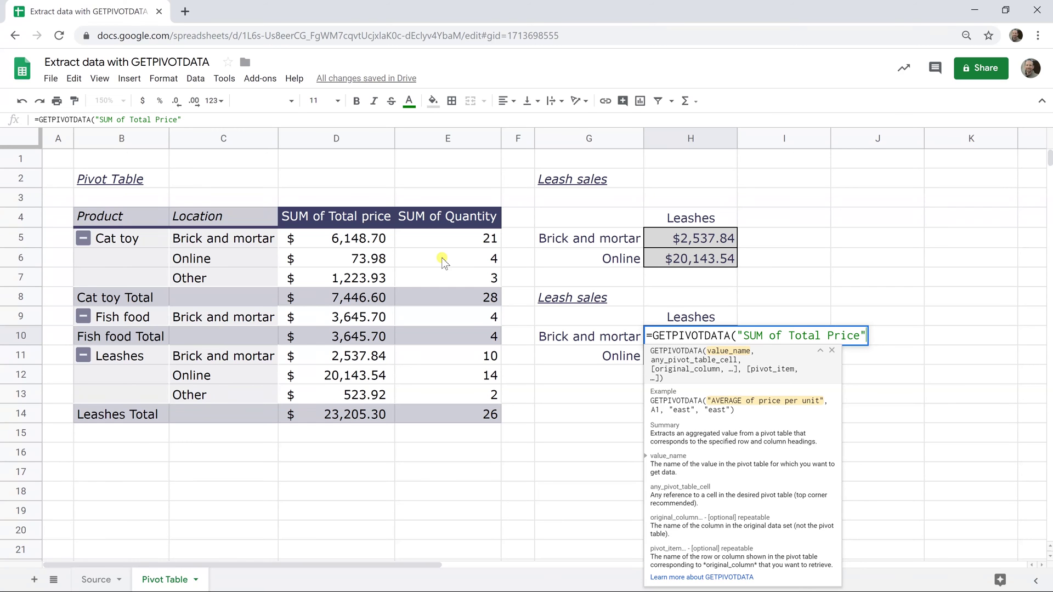
{"action": "type", "text": ","}
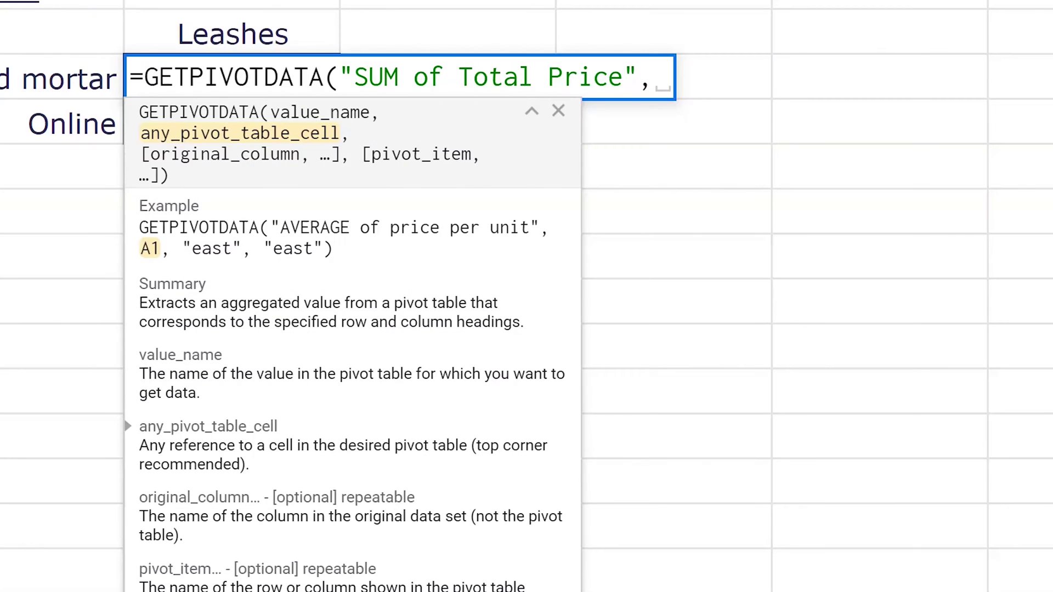
Step: Add the $D$4 anchor and a "Product" argument pointing at the Leashes heading H$9
{"action": "type", "text": "$D$"}
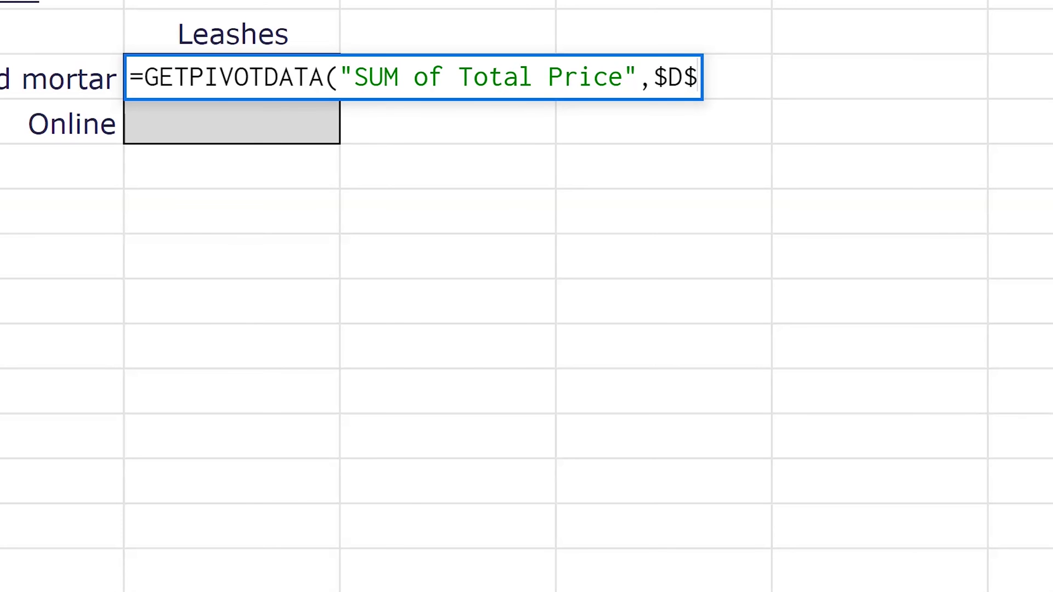
{"action": "type", "text": "4,"}
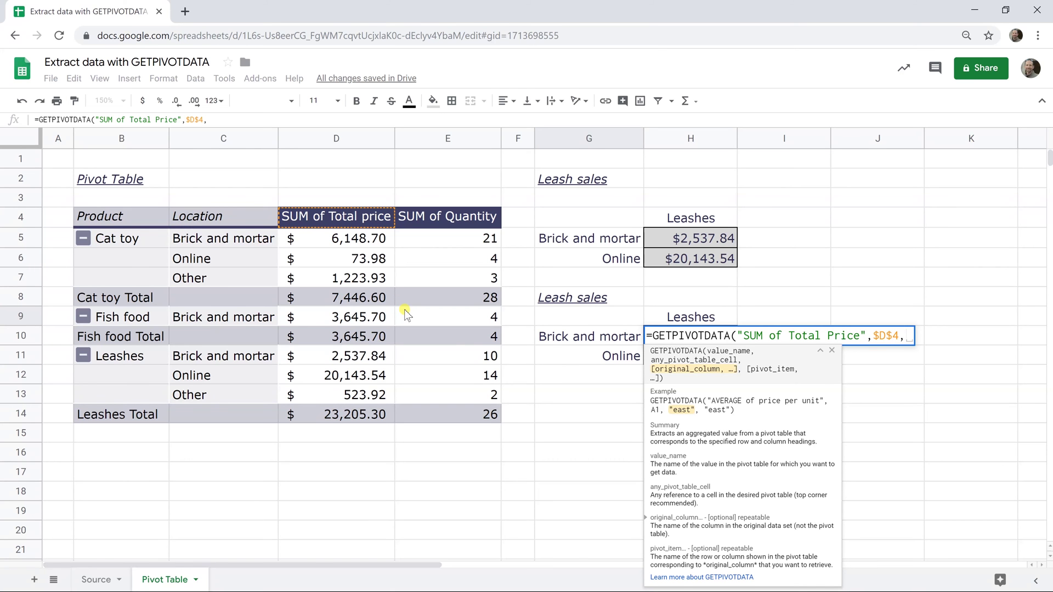
{"action": "type", "text": "\""}
{"action": "type", "text": "Produc"}
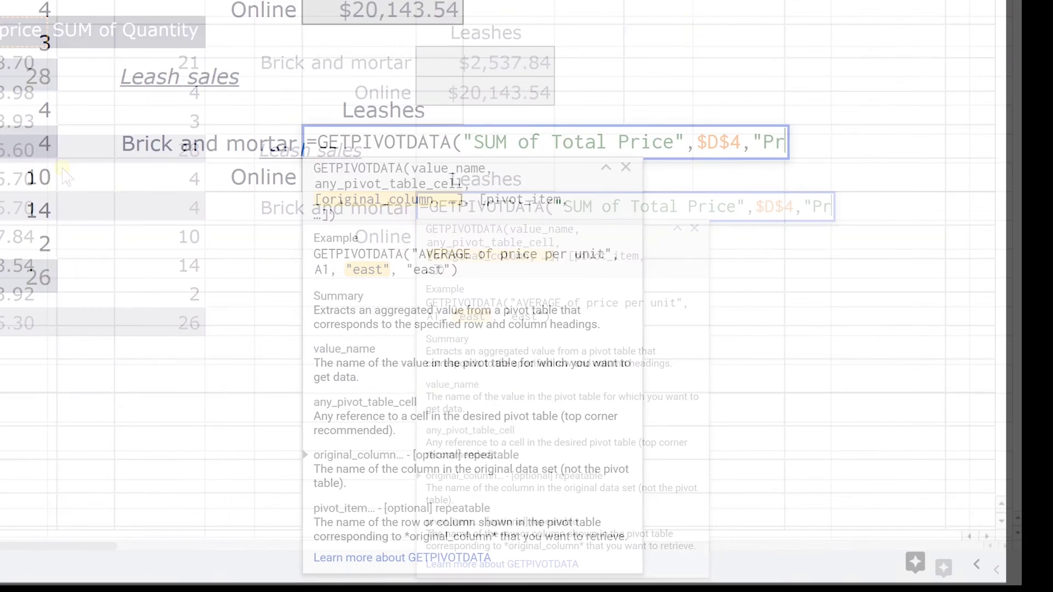
{"action": "type", "text": "t"}
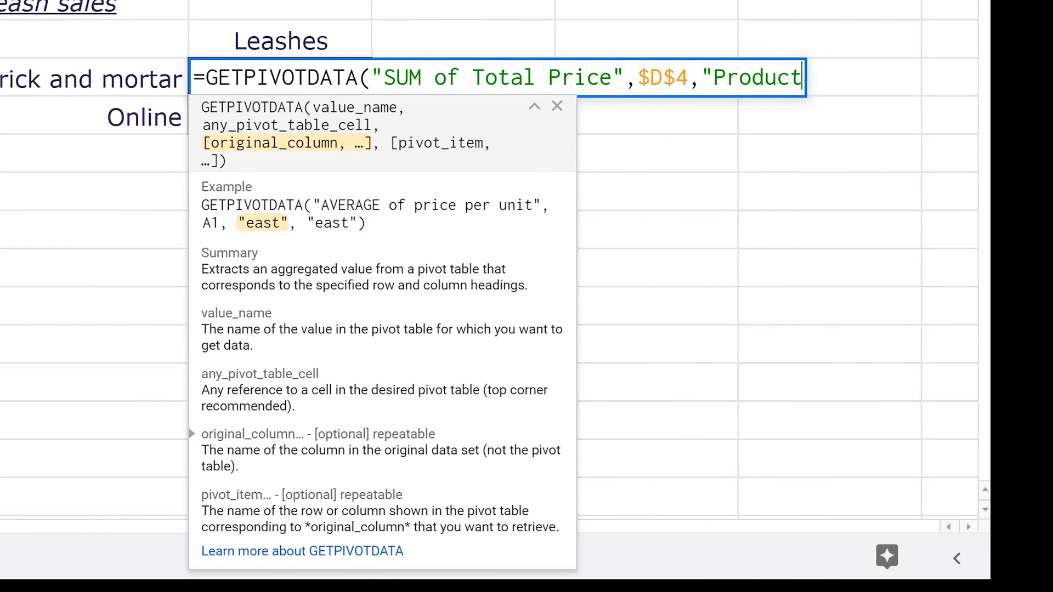
{"action": "type", "text": "\","}
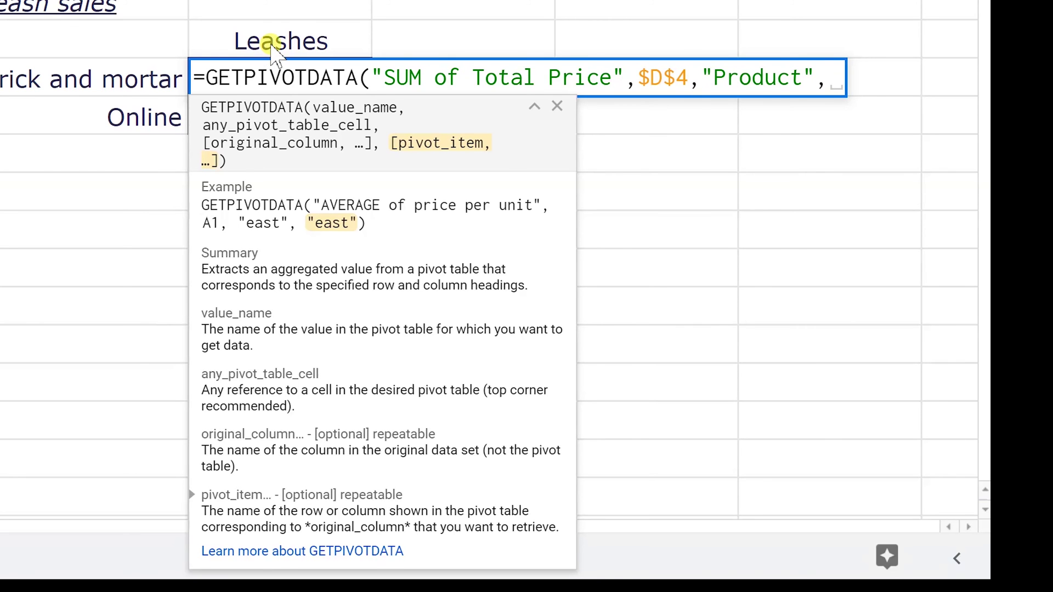
{"action": "left_click", "coordinate": [270, 44]}
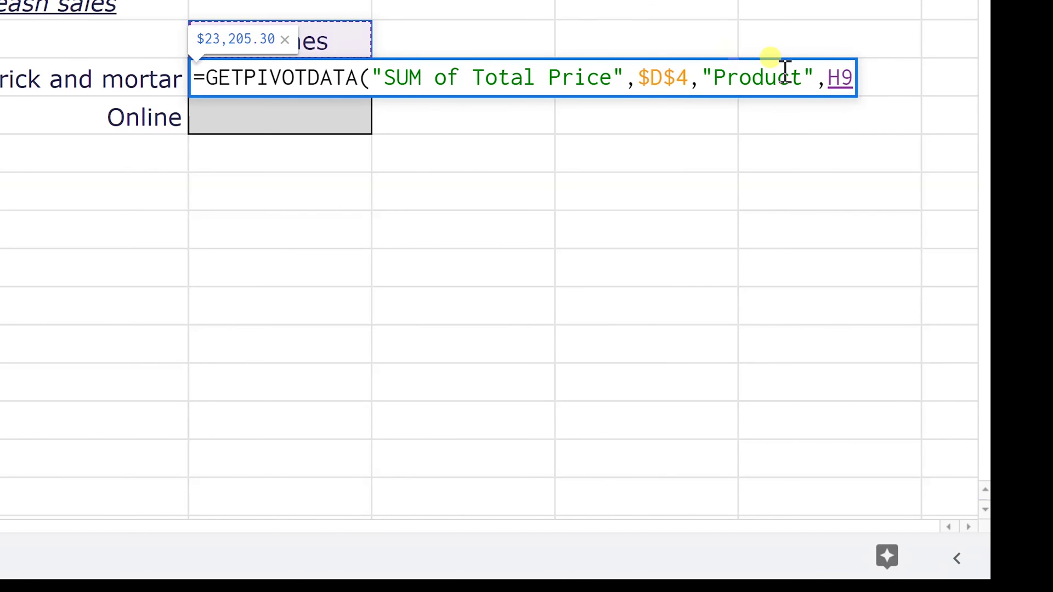
{"action": "left_click", "coordinate": [844, 78]}
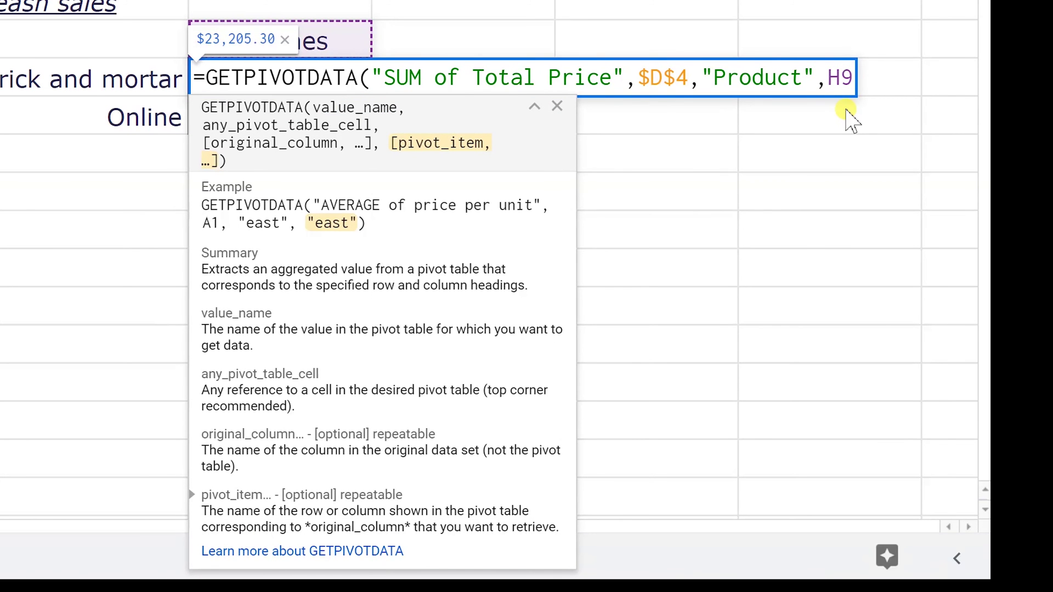
{"action": "type", "text": "$"}
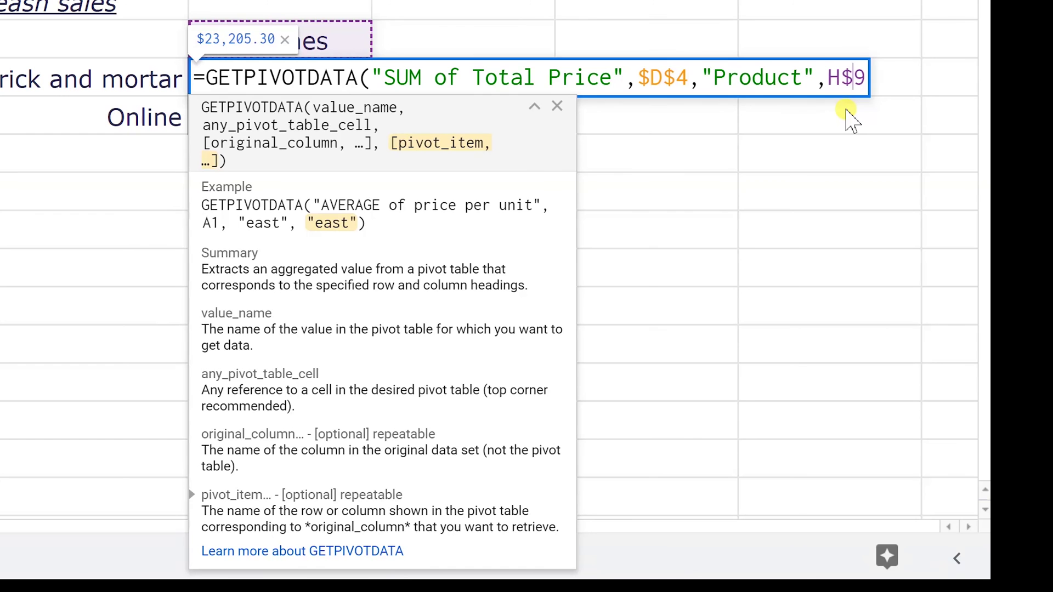
Step: Add "Location" with G10 and close the formula, returning $2,537.84
{"action": "key", "text": "Right"}
{"action": "type", "text": ",\"Location\","}
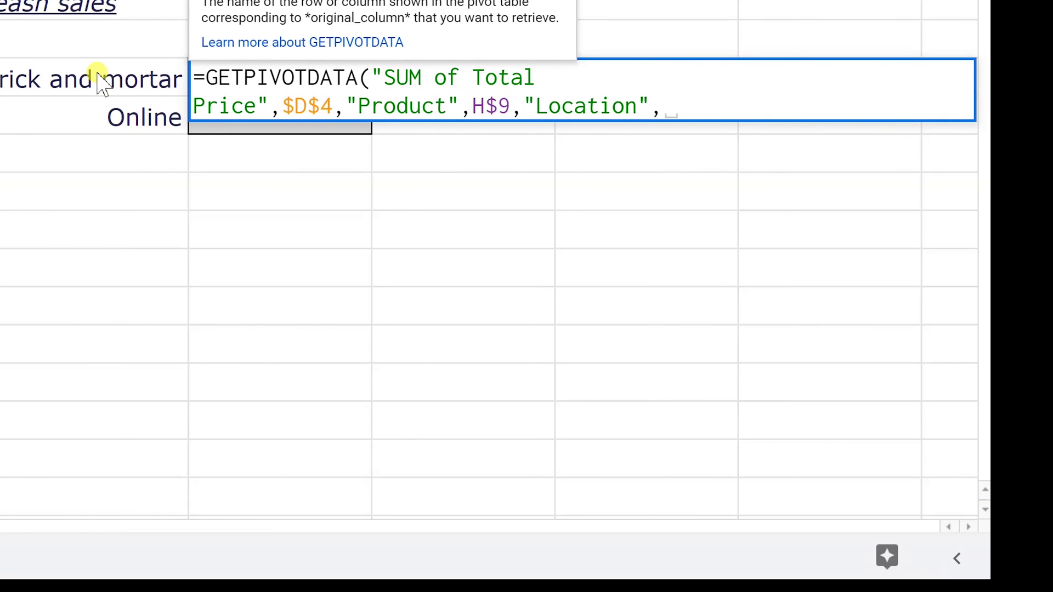
{"action": "left_click", "coordinate": [96, 78]}
{"action": "type", "text": ")"}
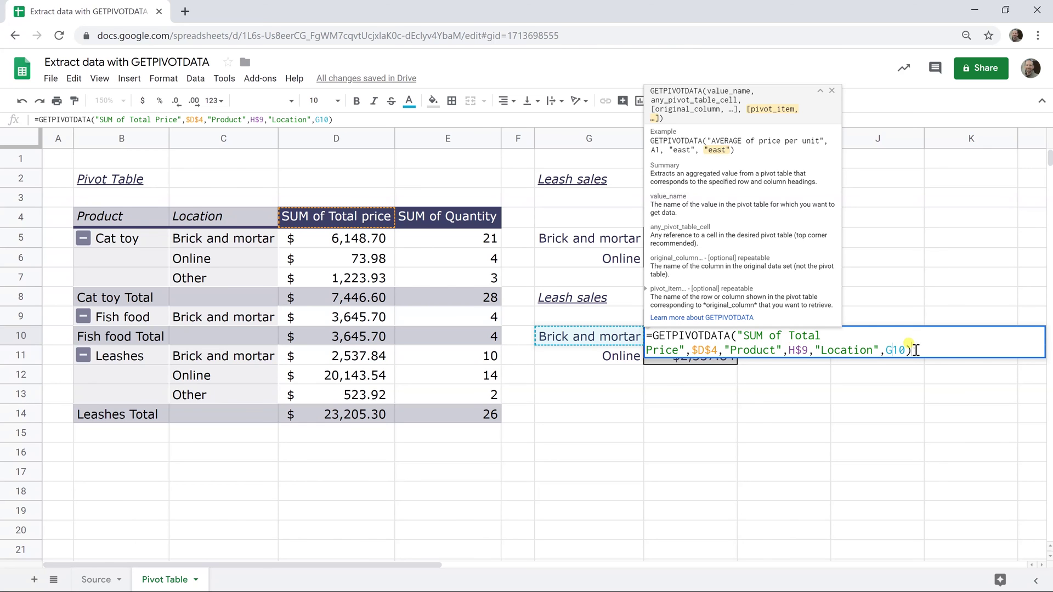
{"action": "left_click", "coordinate": [912, 350]}
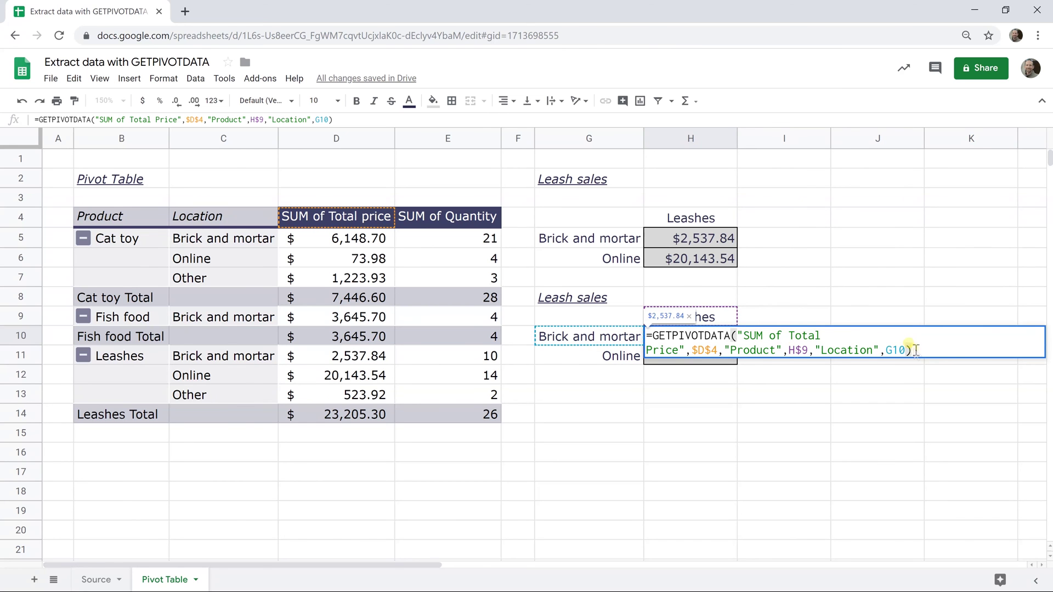
{"action": "key", "text": "Return"}
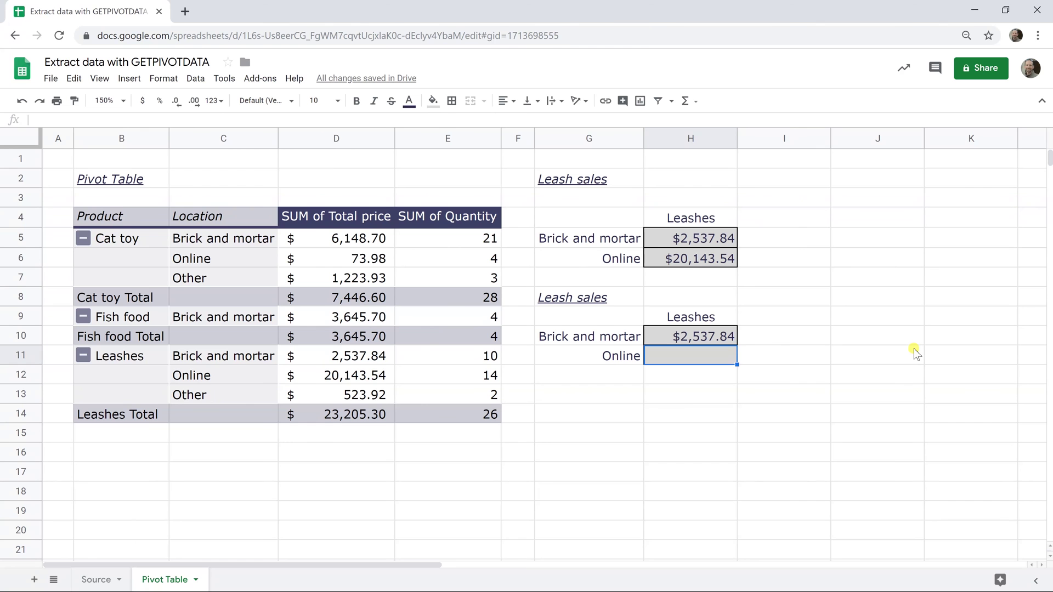
Step: Copy the H10 GETPIVOTDATA formula into H11 for the Online total
{"action": "key", "text": "Up"}
{"action": "key", "text": "ctrl+c"}
{"action": "key", "text": "Down"}
{"action": "key", "text": "ctrl+v"}
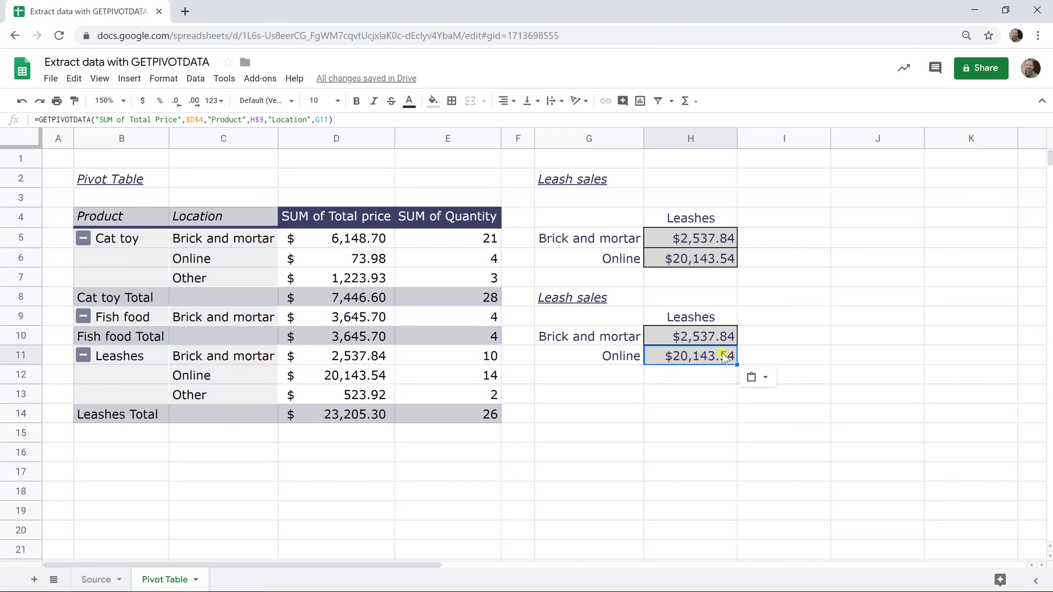
Step: Check the H9, G10 and G11 labels and the H10 and H5 formulas
{"action": "left_click", "coordinate": [685, 318]}
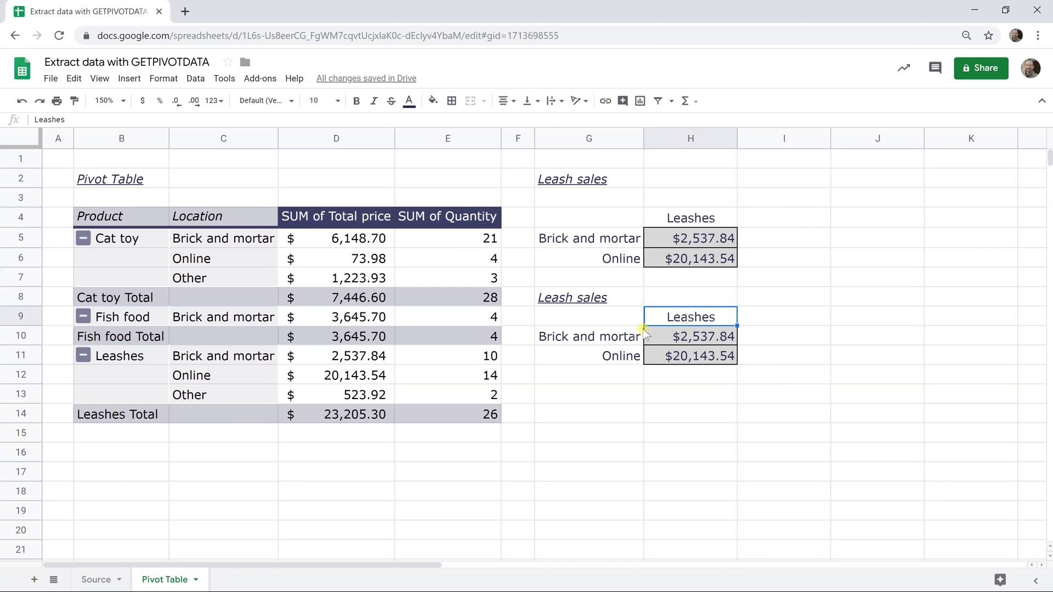
{"action": "left_click", "coordinate": [621, 335]}
{"action": "left_click", "coordinate": [683, 318]}
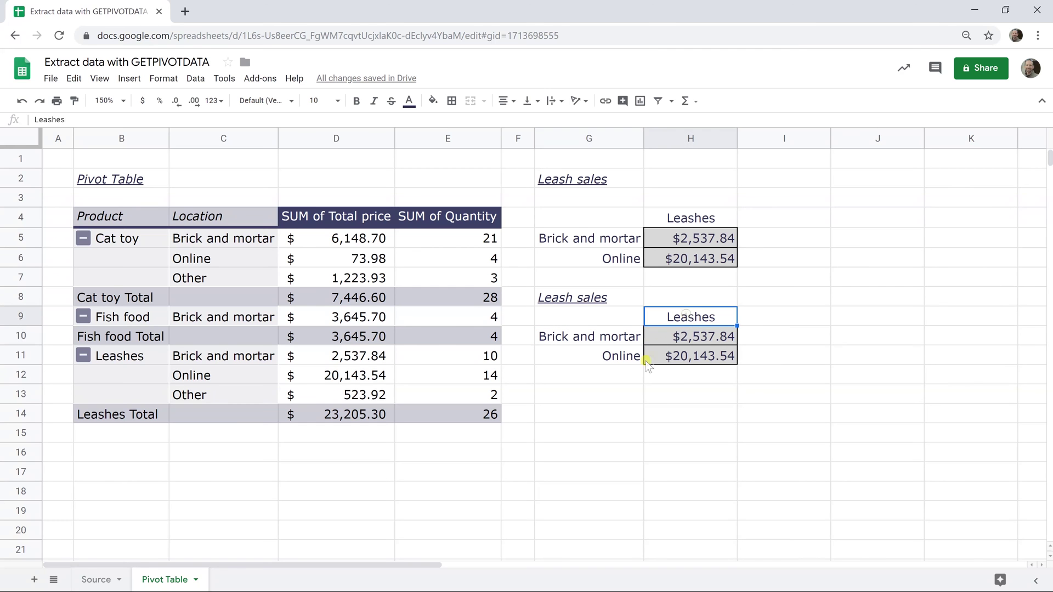
{"action": "left_click", "coordinate": [614, 360]}
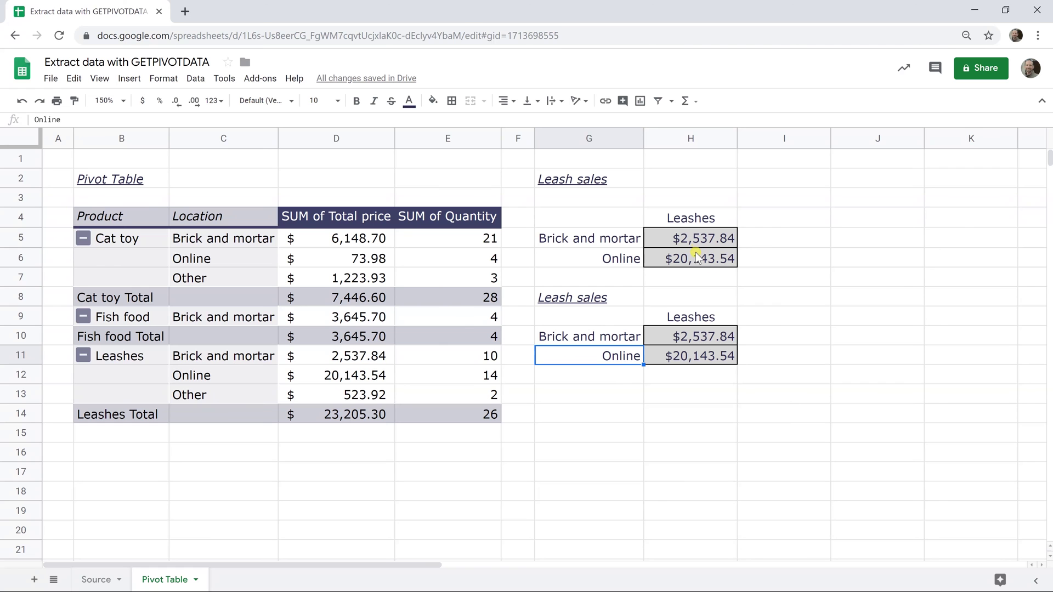
{"action": "left_click", "coordinate": [701, 335]}
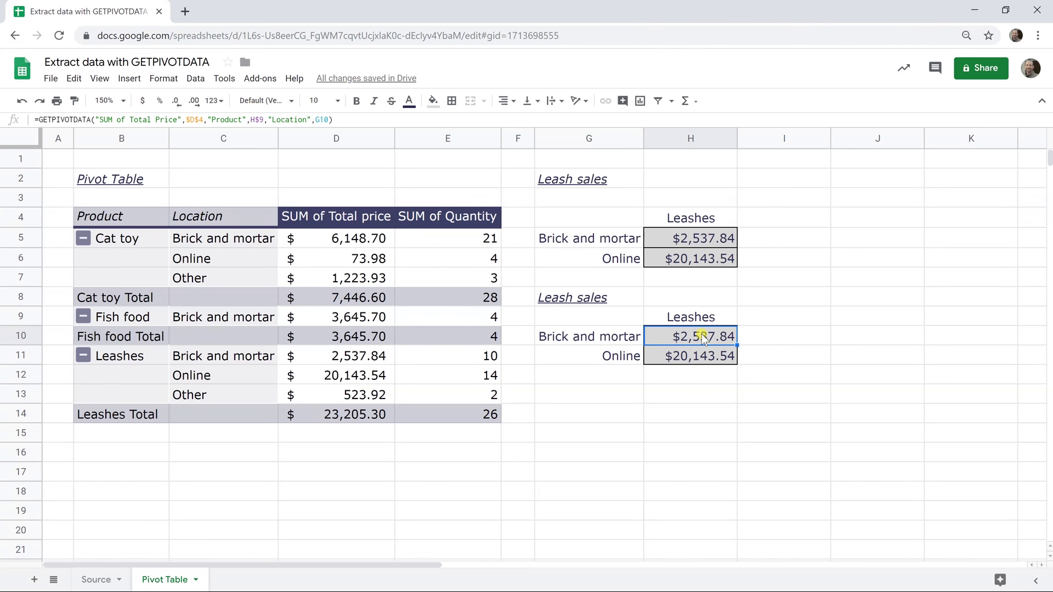
{"action": "left_click", "coordinate": [705, 238]}
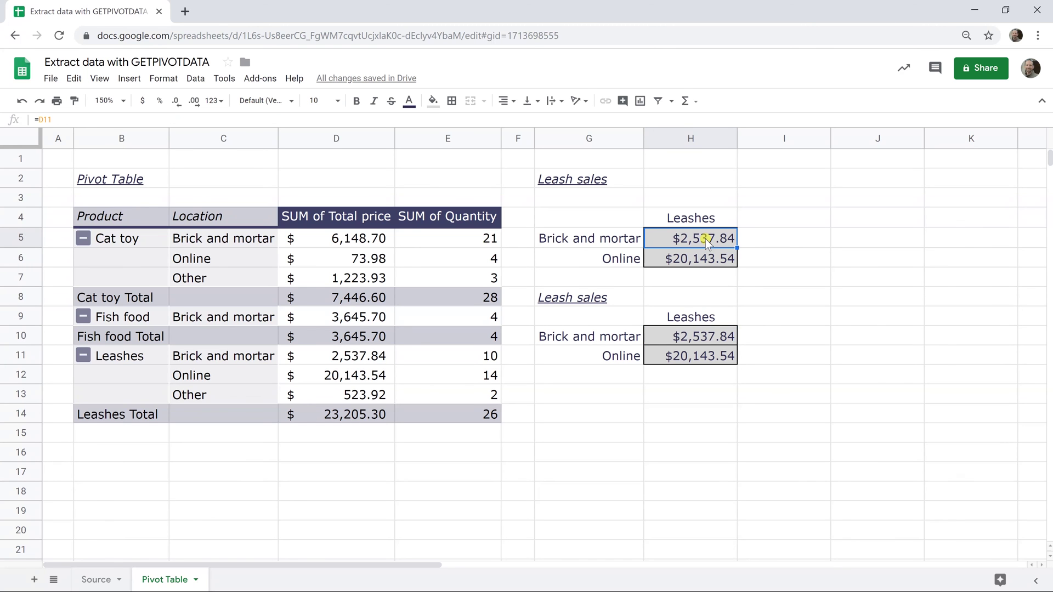
Step: Move Quantity ahead of Total price again and view H5's =D11 showing $10.00
{"action": "left_click", "coordinate": [347, 262]}
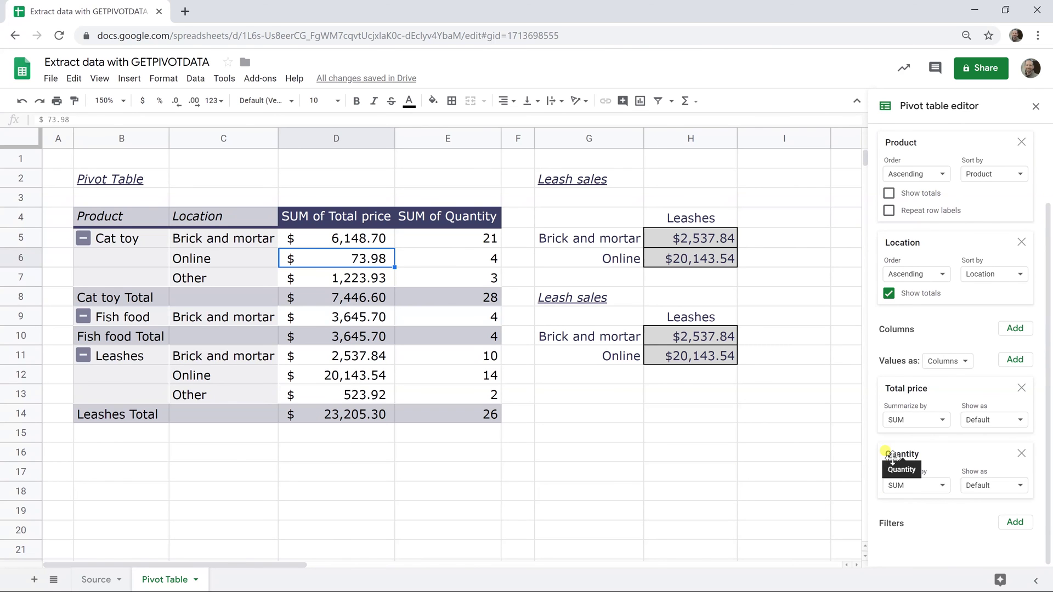
{"action": "left_click_drag", "start_coordinate": [892, 458], "coordinate": [904, 429]}
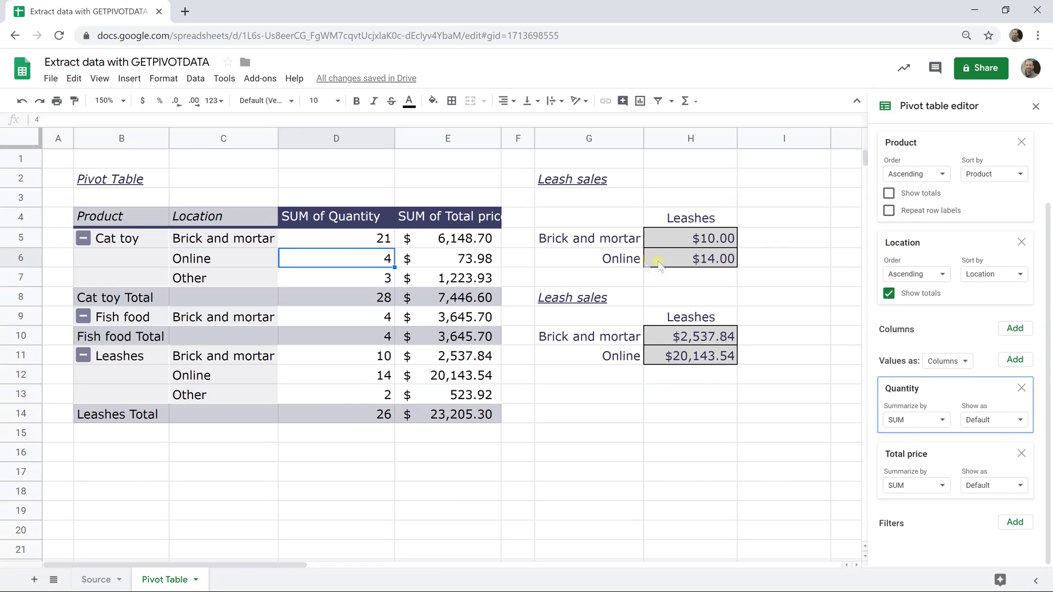
{"action": "left_click", "coordinate": [710, 241]}
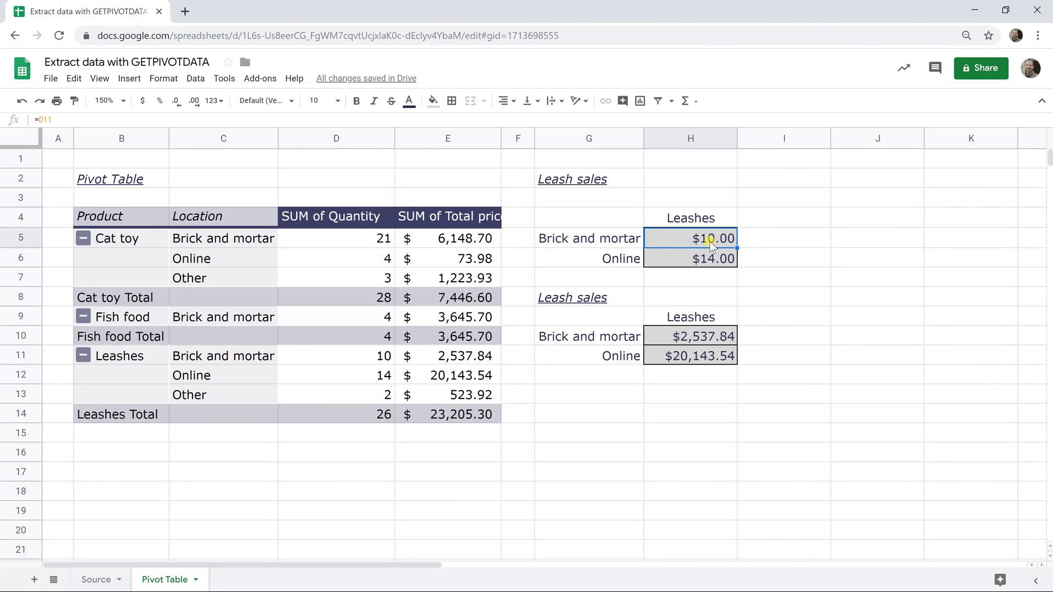
{"action": "double_click", "coordinate": [709, 241]}
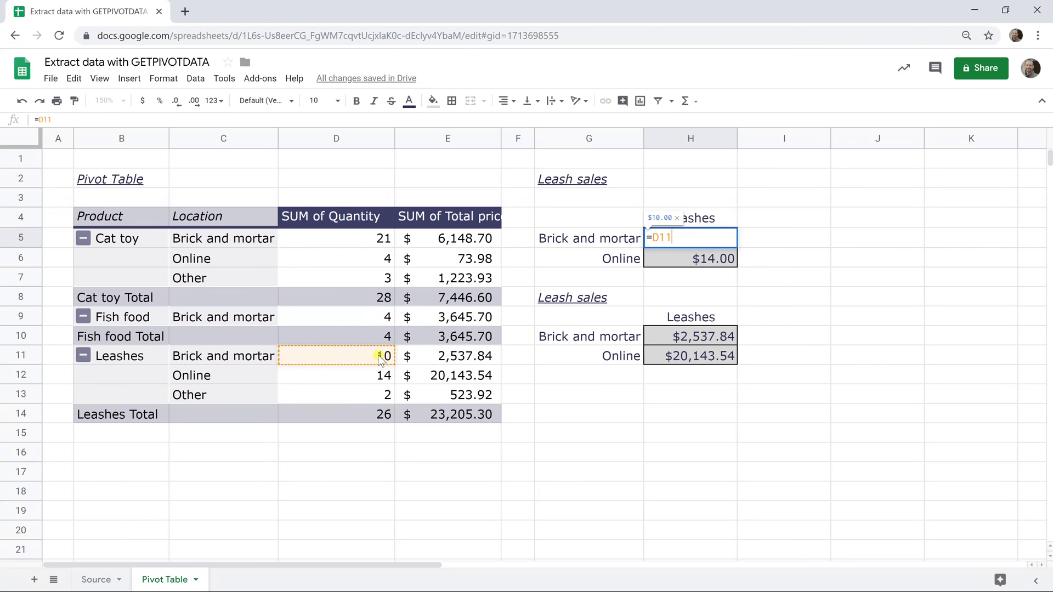
{"action": "key", "text": "Escape"}
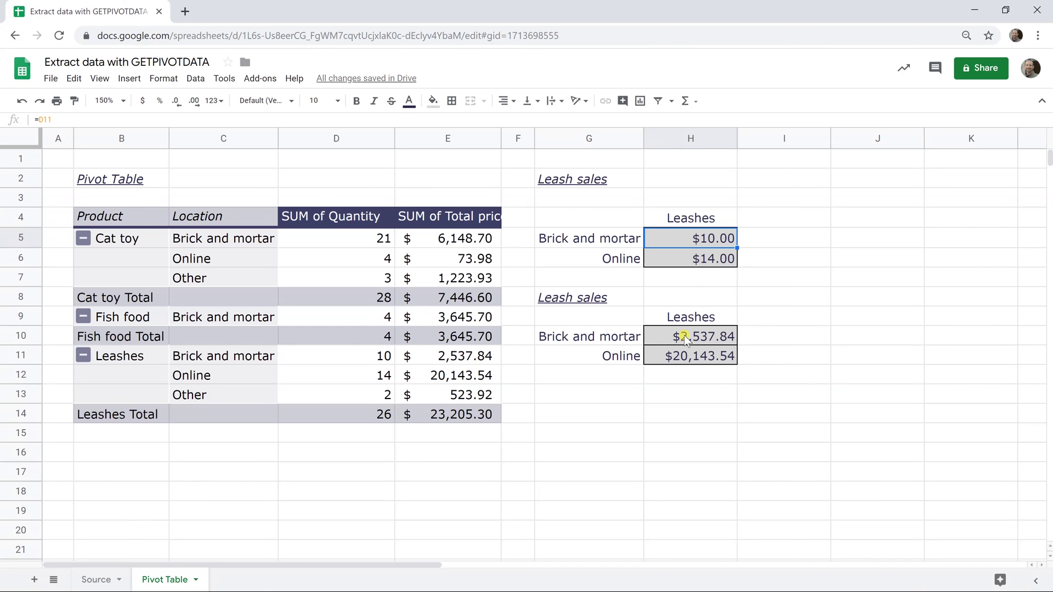
Step: View H10's GETPIVOTDATA formula and argument help without editing it
{"action": "left_click", "coordinate": [685, 320]}
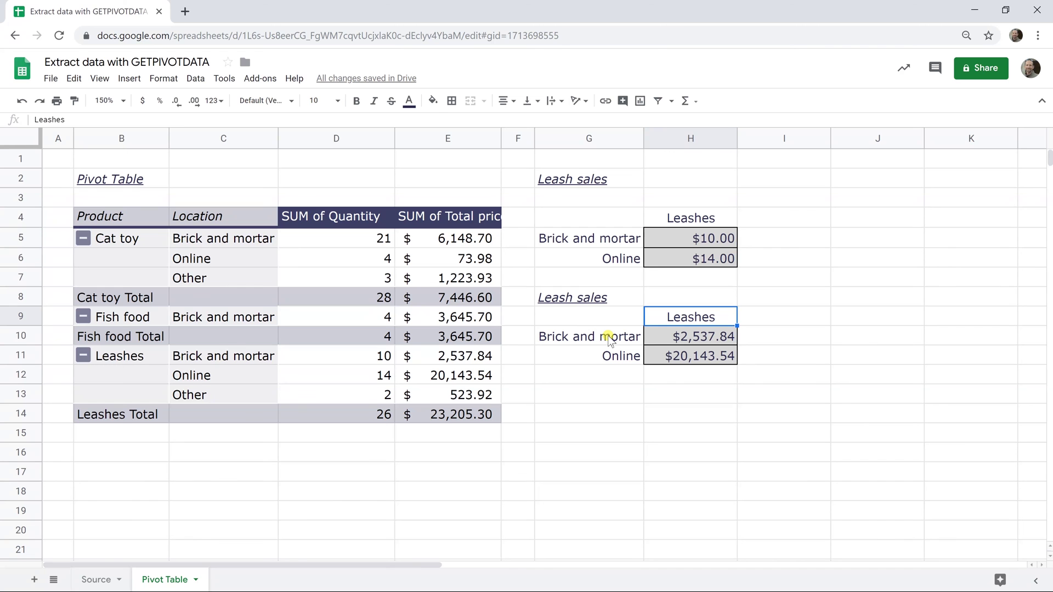
{"action": "left_click", "coordinate": [608, 338]}
{"action": "left_click", "coordinate": [656, 338]}
{"action": "double_click", "coordinate": [657, 338]}
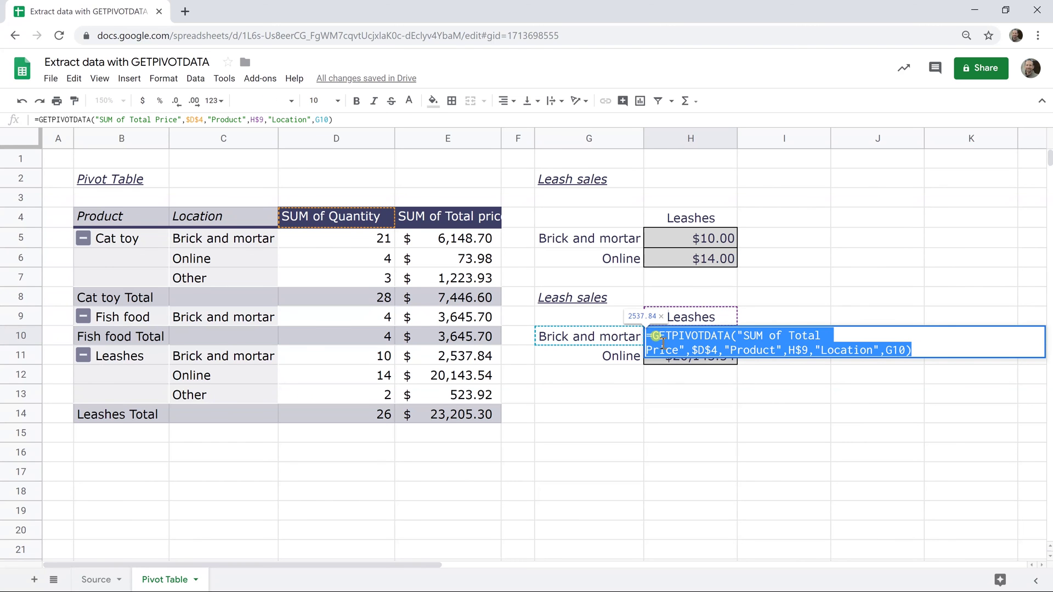
{"action": "left_click", "coordinate": [736, 336]}
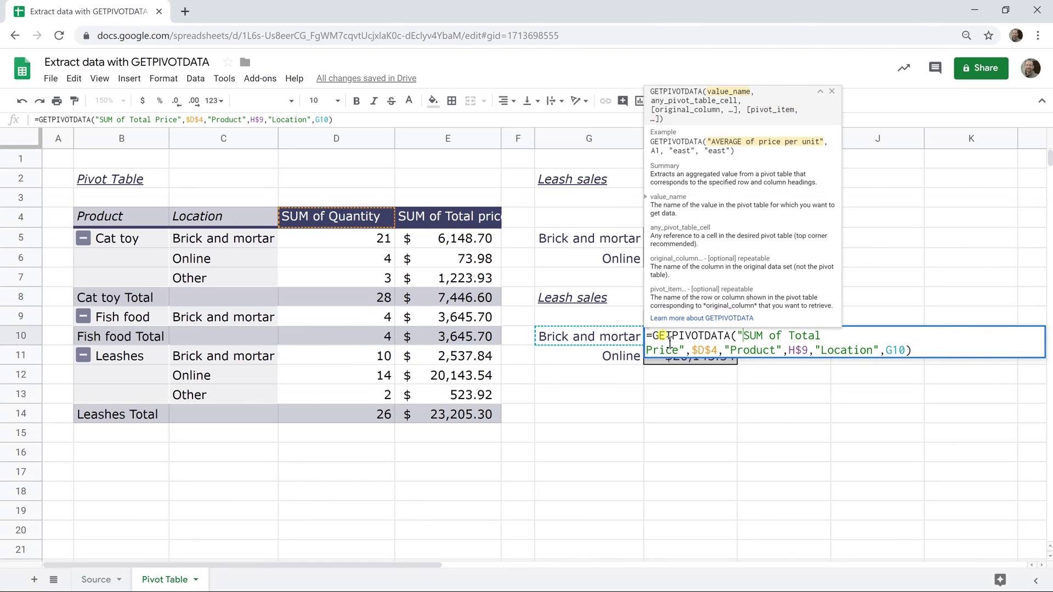
{"action": "key", "text": "Escape"}
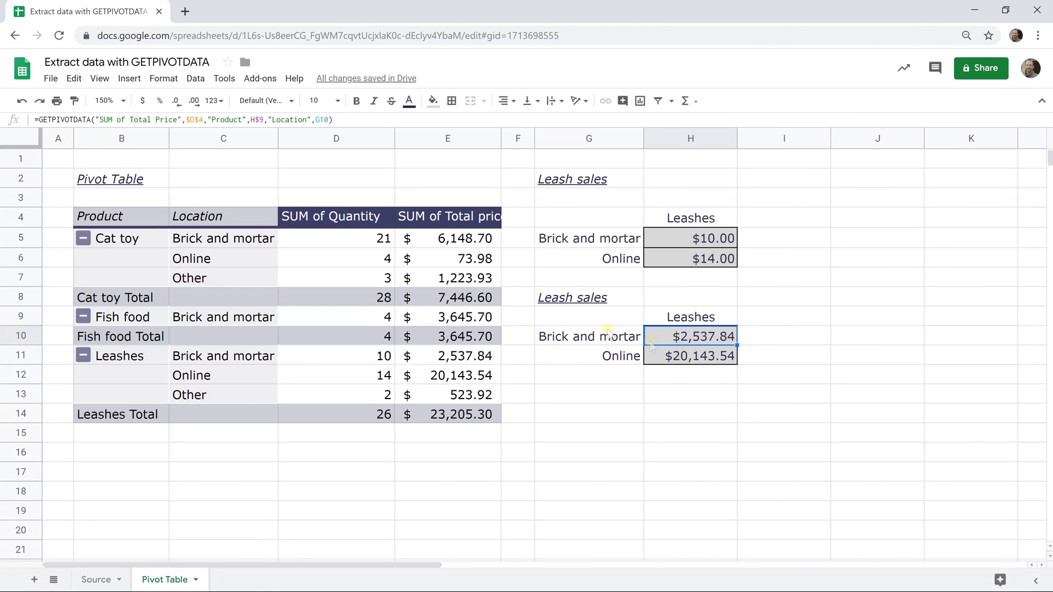
Step: Rename header E4 from 'SUM of Total price' to 'Total dollars' and view H10's resulting #REF! error
{"action": "double_click", "coordinate": [439, 216]}
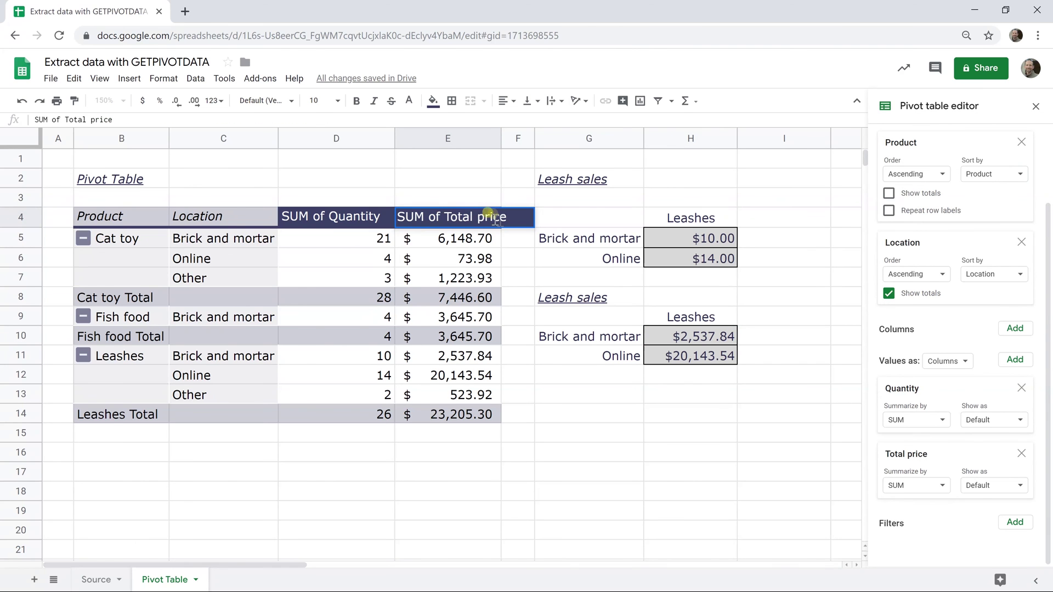
{"action": "left_click_drag", "start_coordinate": [507, 218], "coordinate": [399, 220]}
{"action": "type", "text": "Total "}
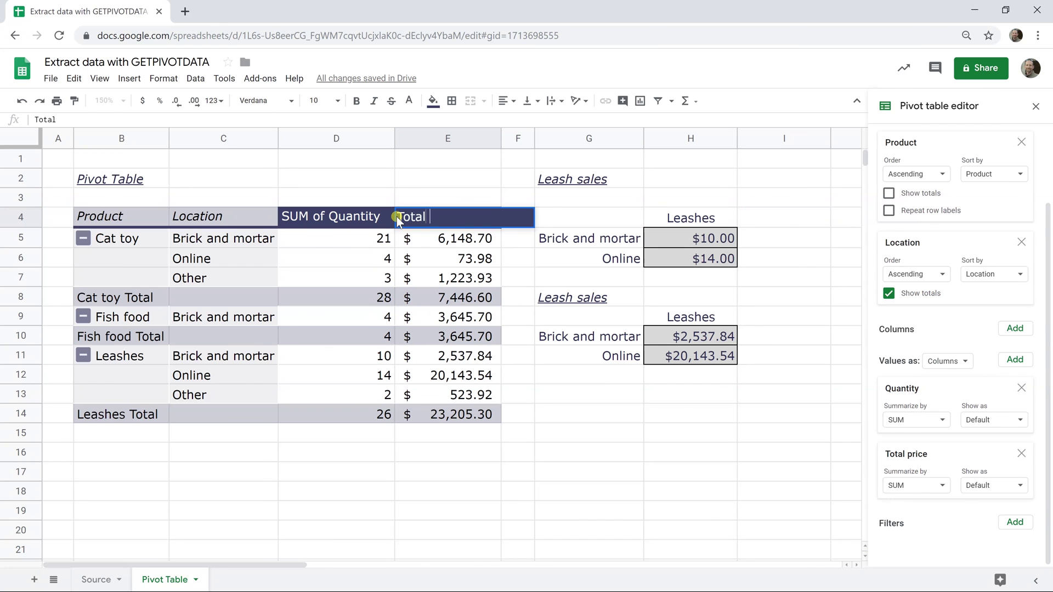
{"action": "type", "text": "dollars"}
{"action": "key", "text": "Return"}
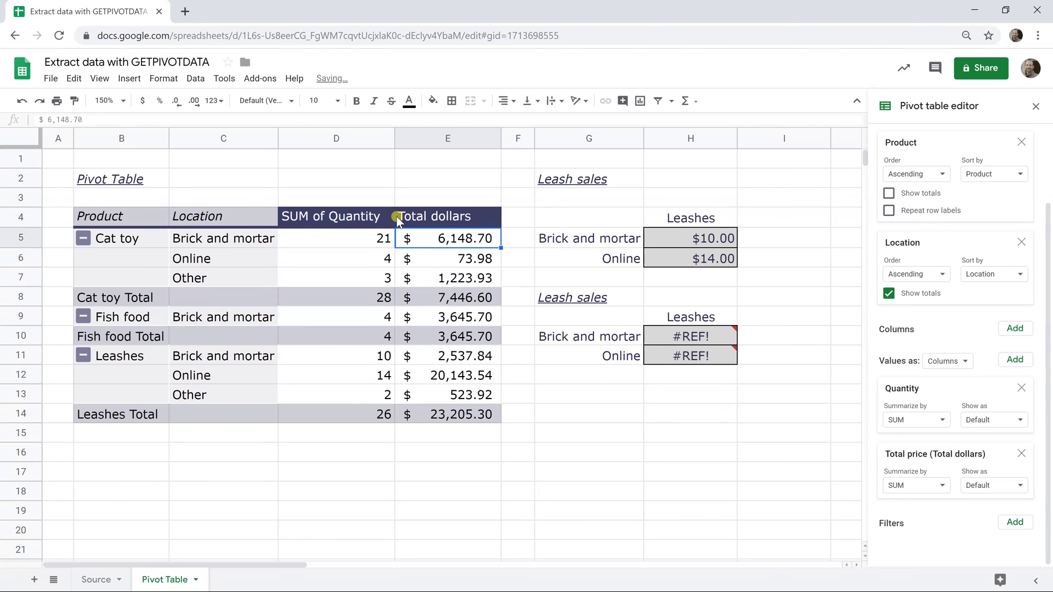
{"action": "double_click", "coordinate": [672, 337]}
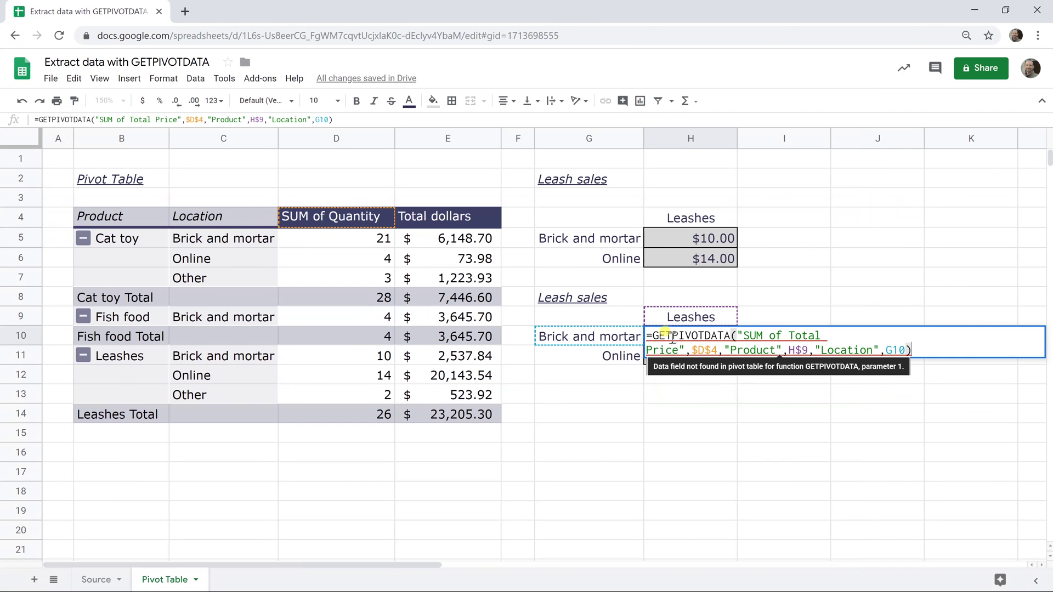
Step: Change H10's value name to 'Total dollars' and fill it down to H11
{"action": "left_click", "coordinate": [736, 336]}
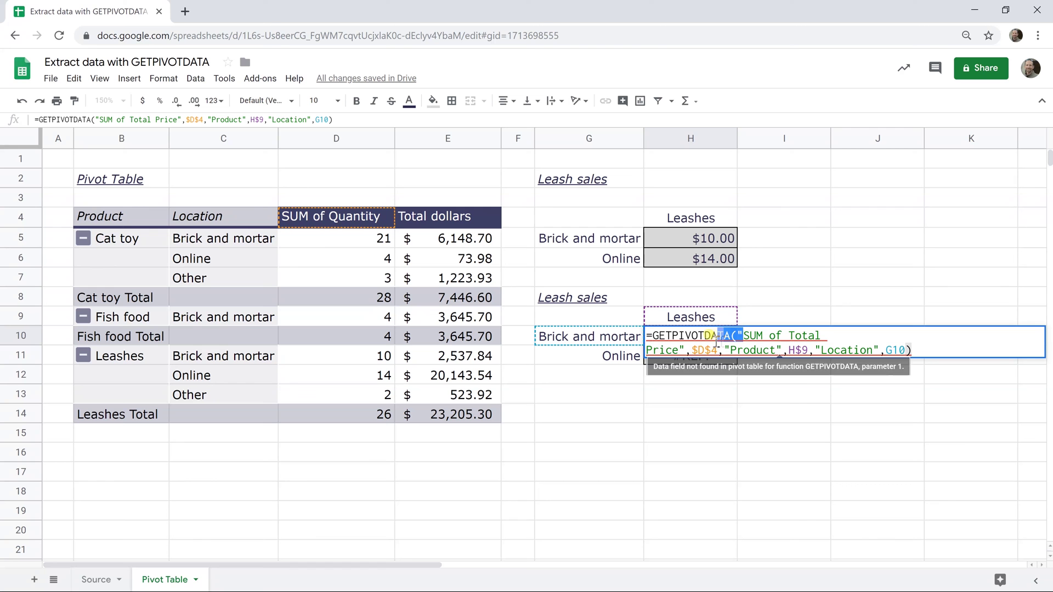
{"action": "left_click_drag", "start_coordinate": [718, 343], "coordinate": [679, 349]}
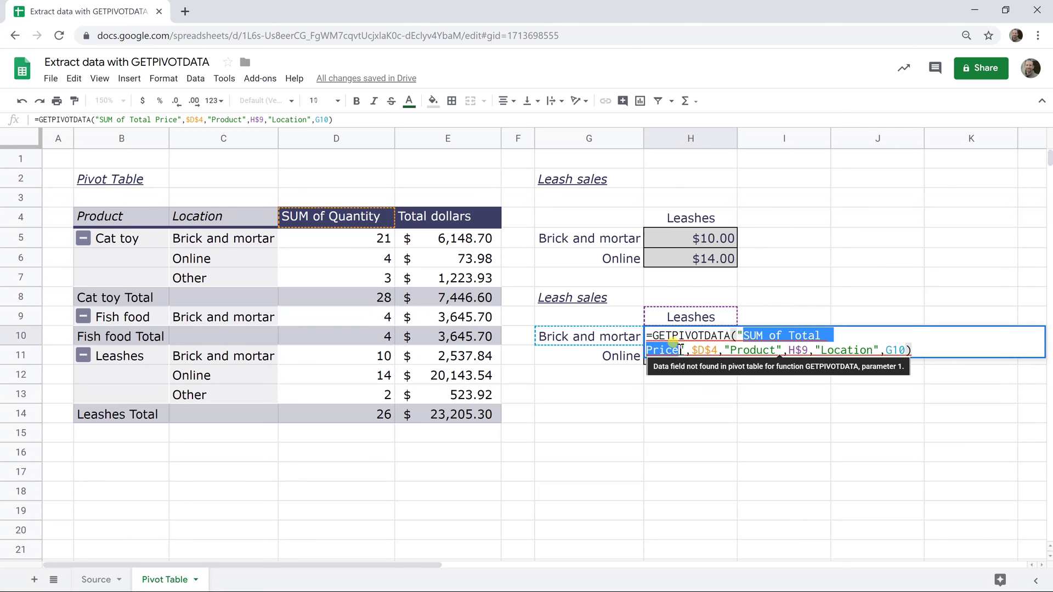
{"action": "type", "text": "Total dollars"}
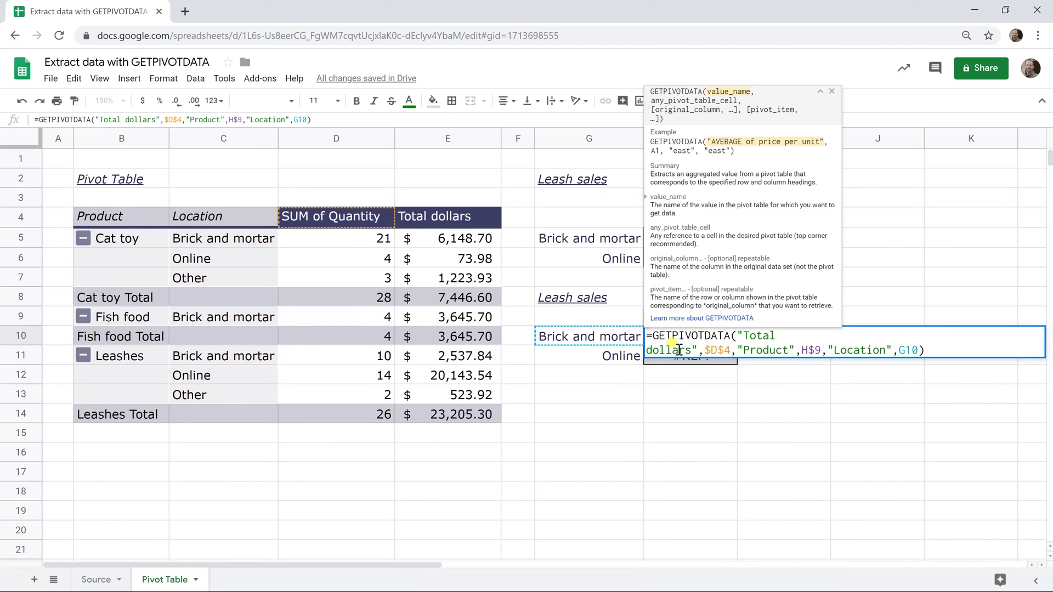
{"action": "key", "text": "Escape"}
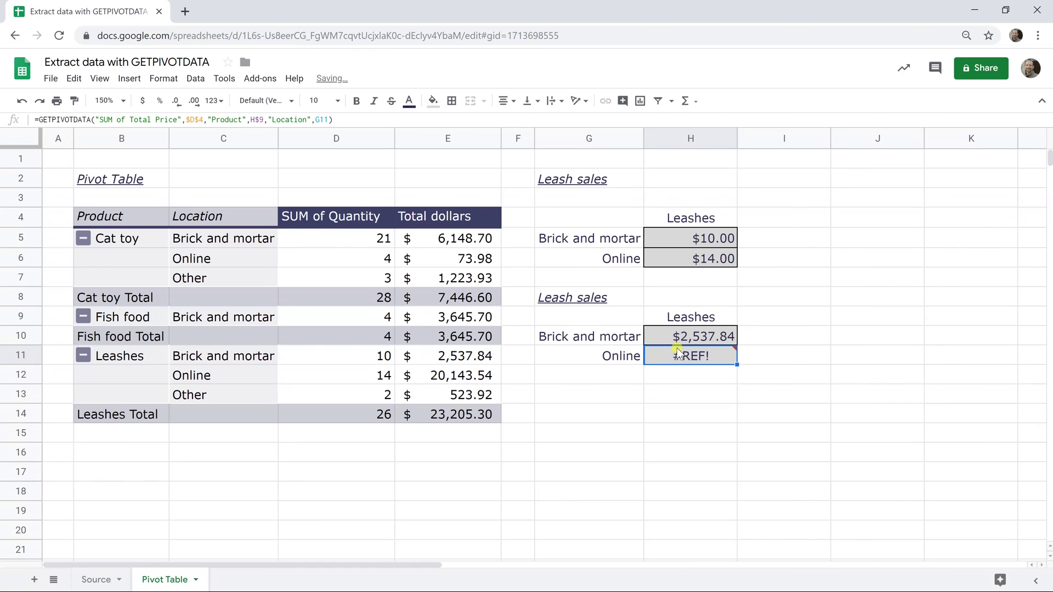
{"action": "left_click", "coordinate": [694, 337]}
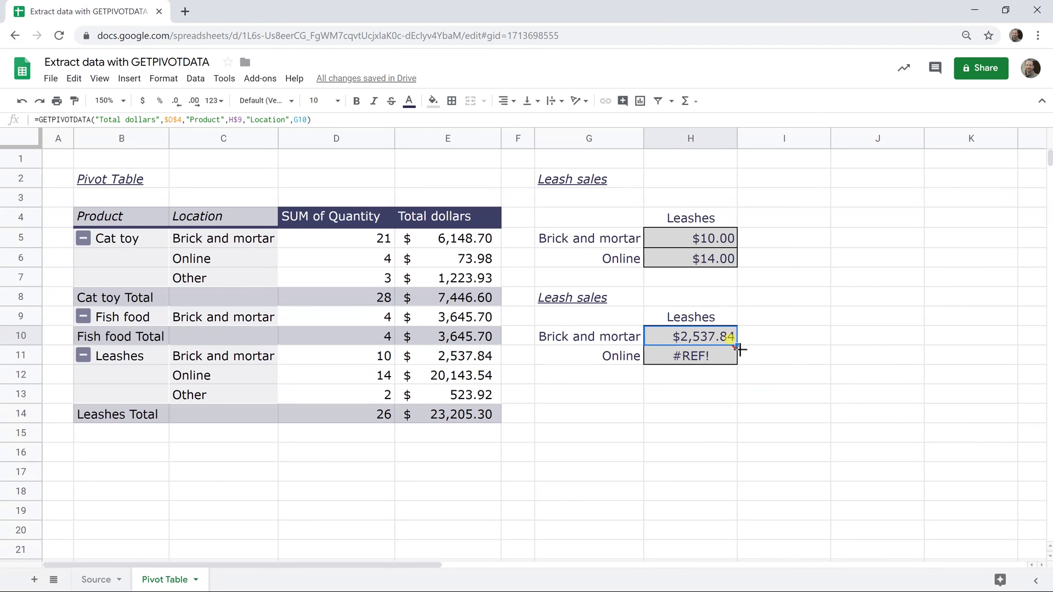
{"action": "mouse_move", "coordinate": [729, 351]}
{"action": "left_click_drag", "start_coordinate": [736, 346], "coordinate": [735, 360]}
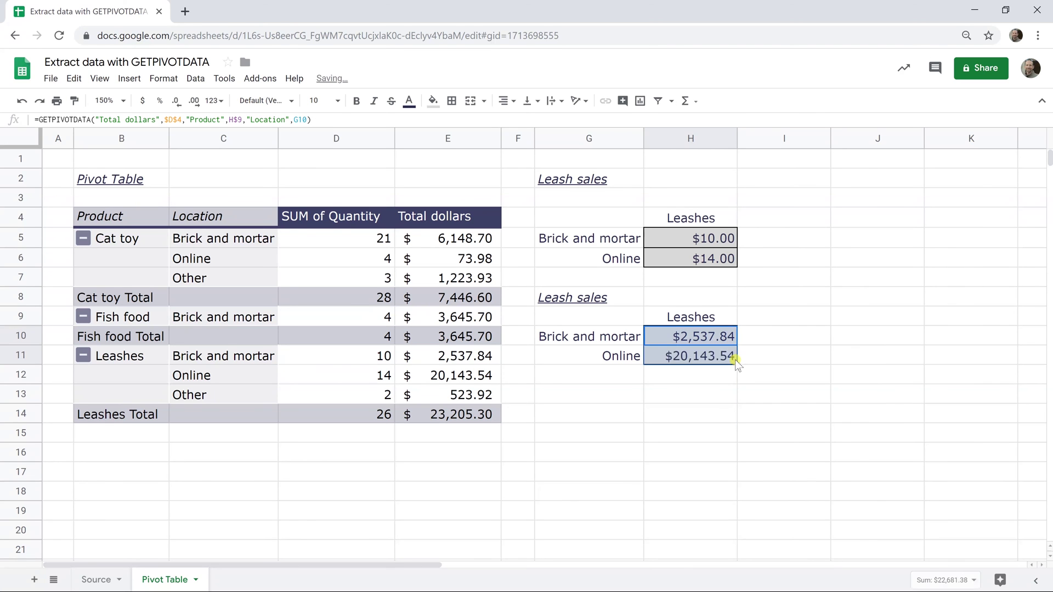
{"action": "left_click", "coordinate": [731, 348]}
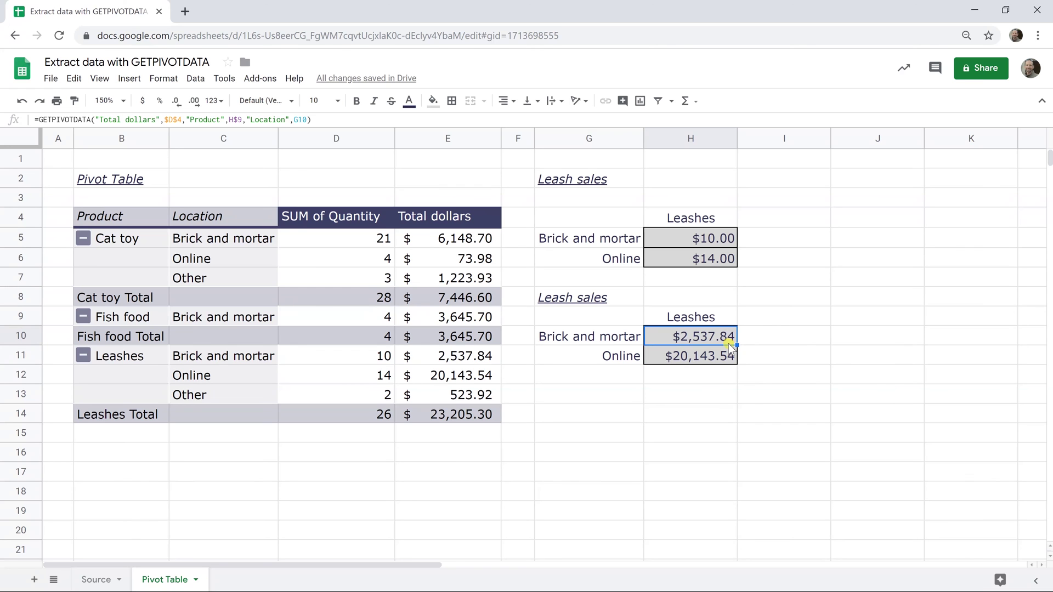
Step: Clear the old direct-reference values in H5:H6
{"action": "left_click", "coordinate": [707, 242]}
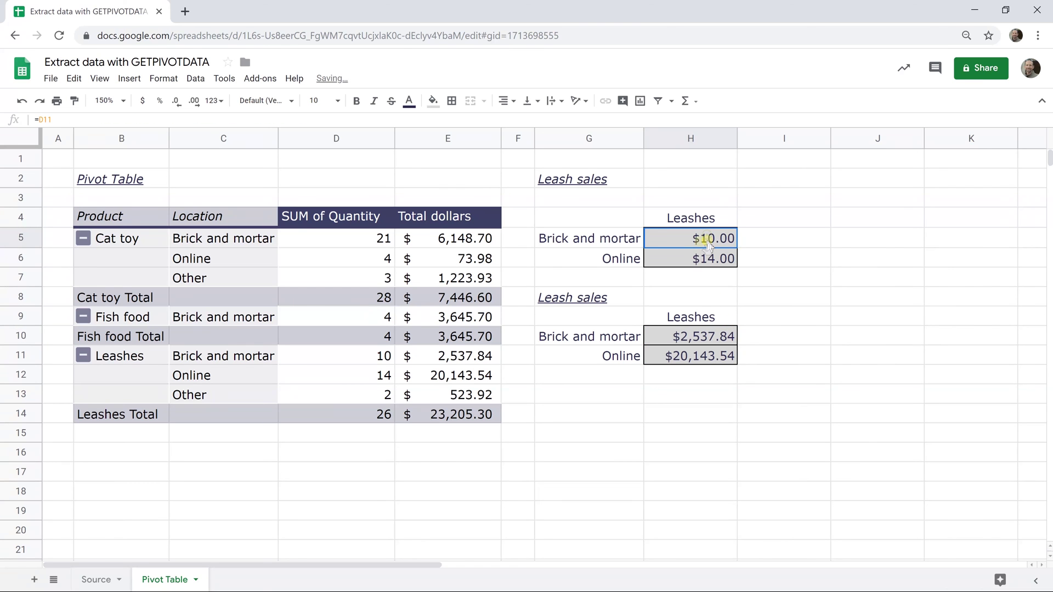
{"action": "left_click_drag", "start_coordinate": [707, 244], "coordinate": [709, 258]}
{"action": "key", "text": "Delete"}
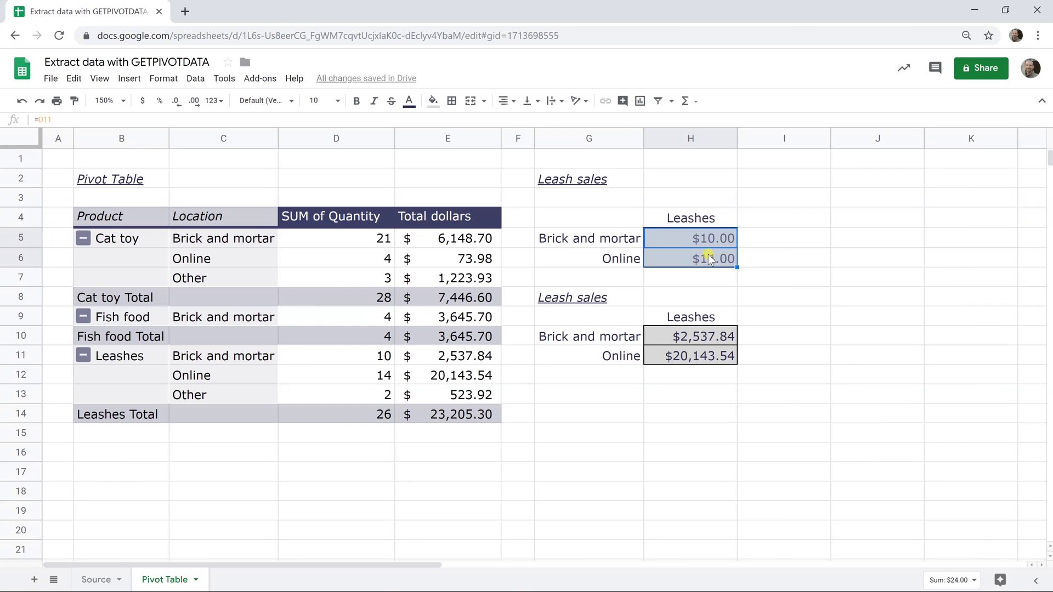
{"action": "left_click", "coordinate": [706, 281]}
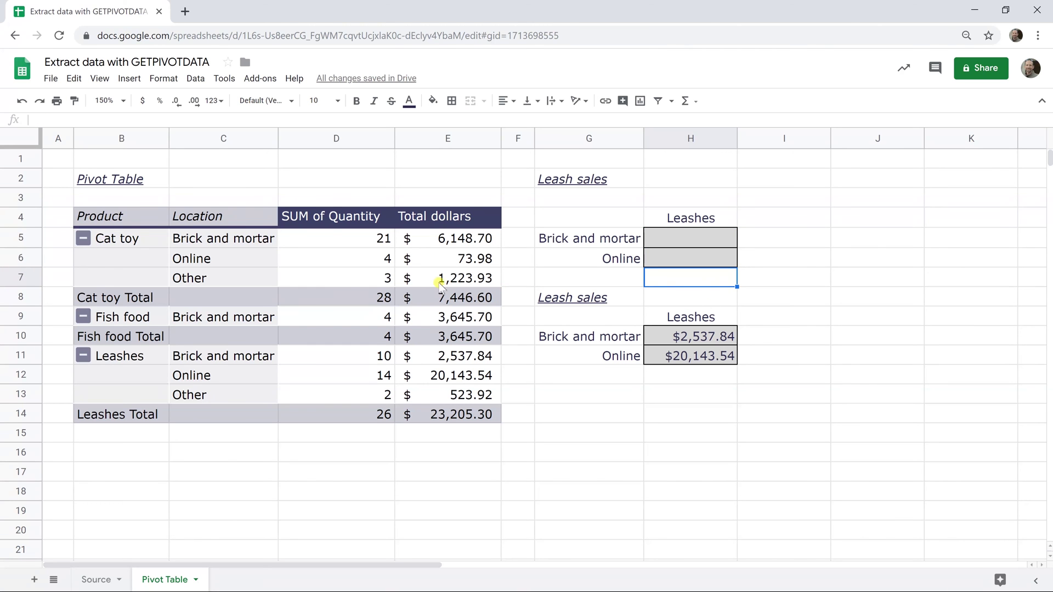
{"action": "left_click", "coordinate": [439, 278]}
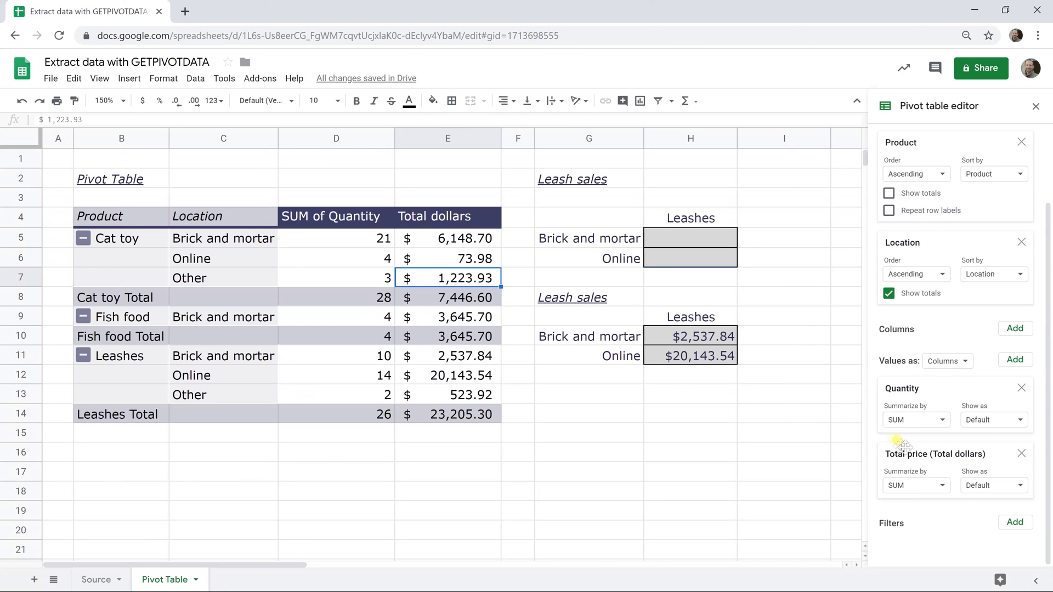
{"action": "left_click_drag", "start_coordinate": [907, 452], "coordinate": [1023, 458]}
{"action": "left_click", "coordinate": [1020, 453]}
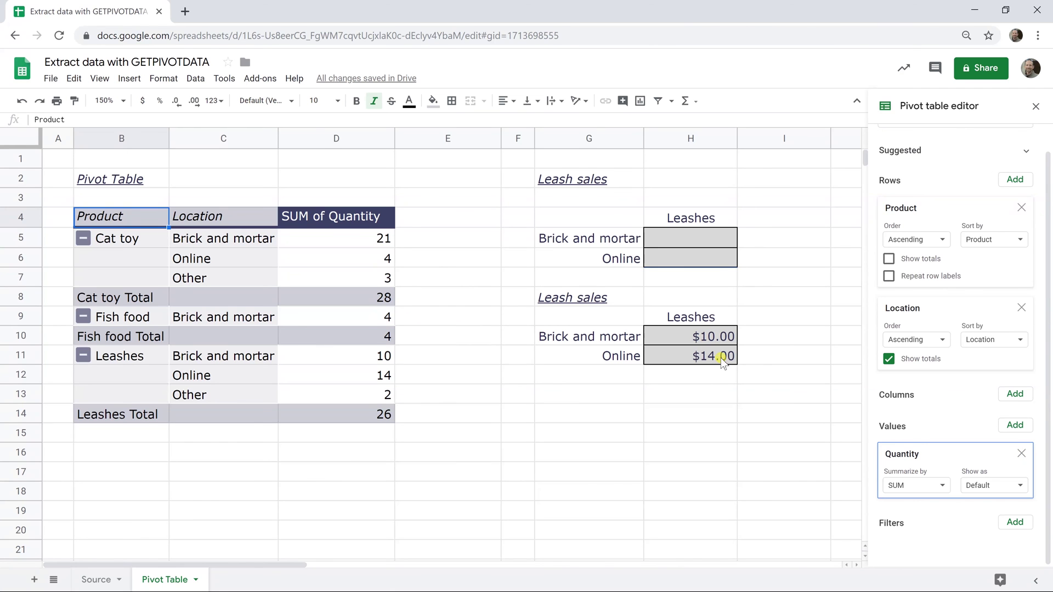
{"action": "left_click", "coordinate": [716, 338]}
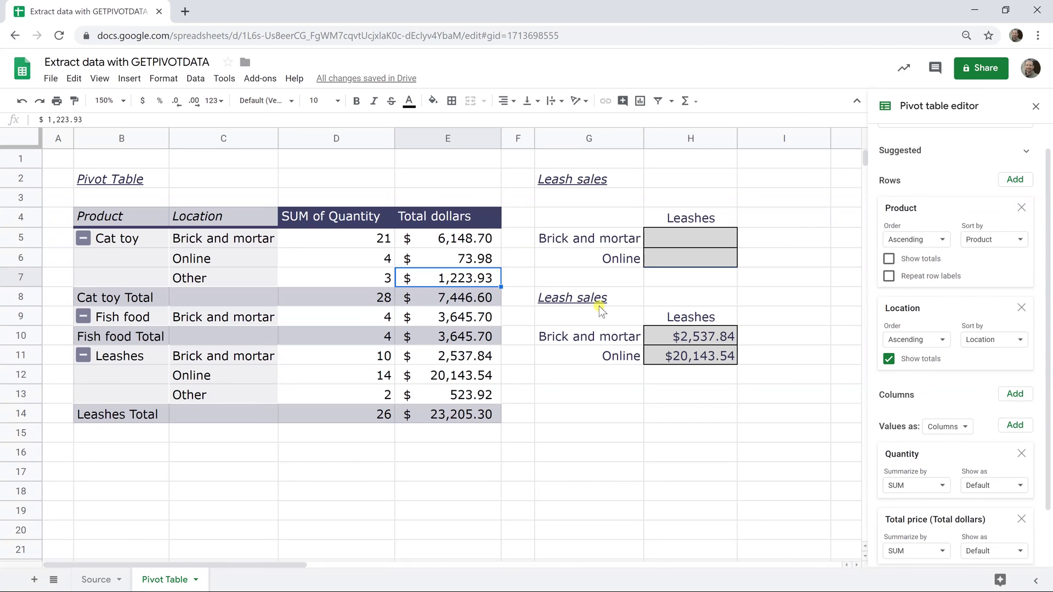
{"action": "left_click", "coordinate": [707, 360]}
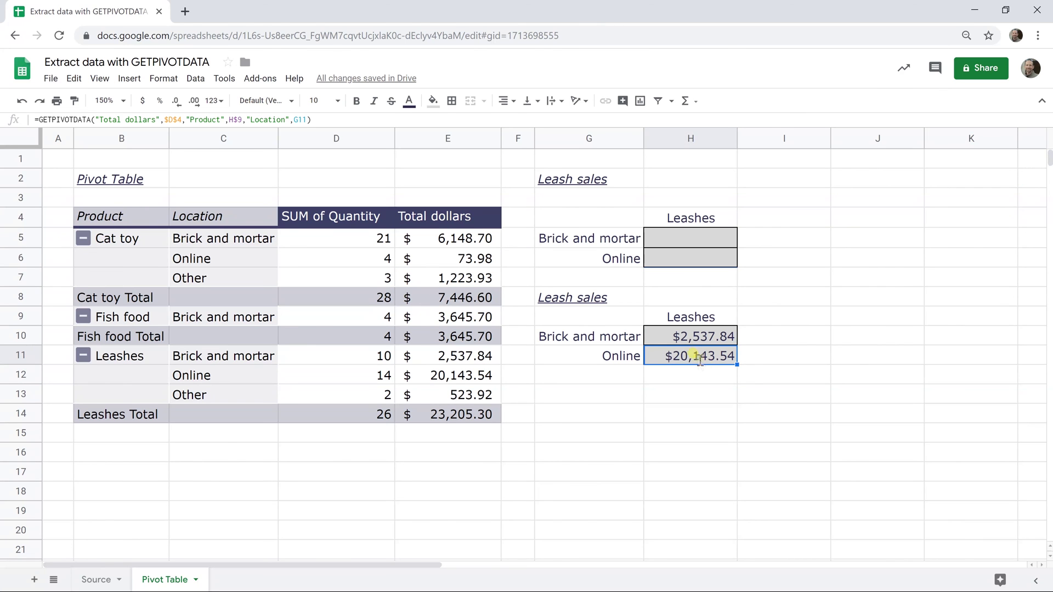
Step: Open H11's GETPIVOTDATA formula to show its 'Total dollars' reference
{"action": "double_click", "coordinate": [700, 359]}
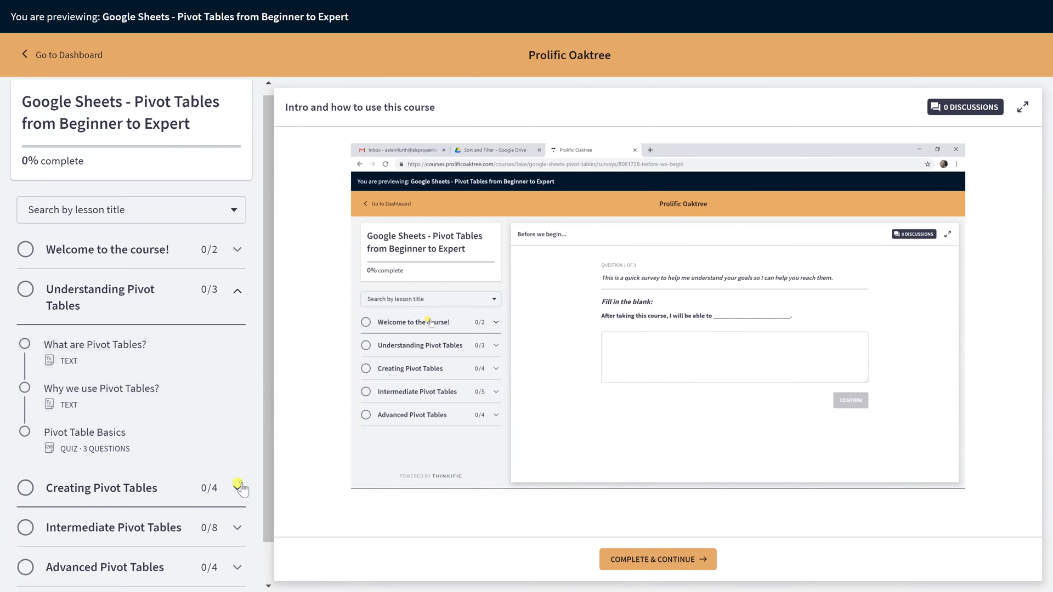
Step: Expand Creating Pivot Tables in the course sidebar and open the 'Creating your first Pivot Tables' lesson
{"action": "left_click", "coordinate": [239, 487]}
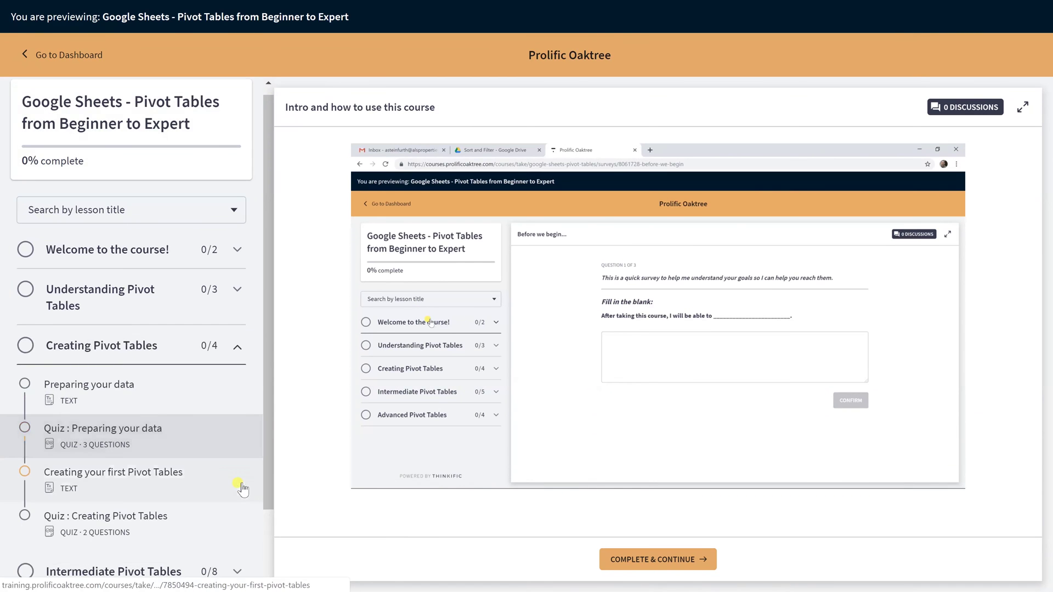
{"action": "left_click", "coordinate": [168, 478]}
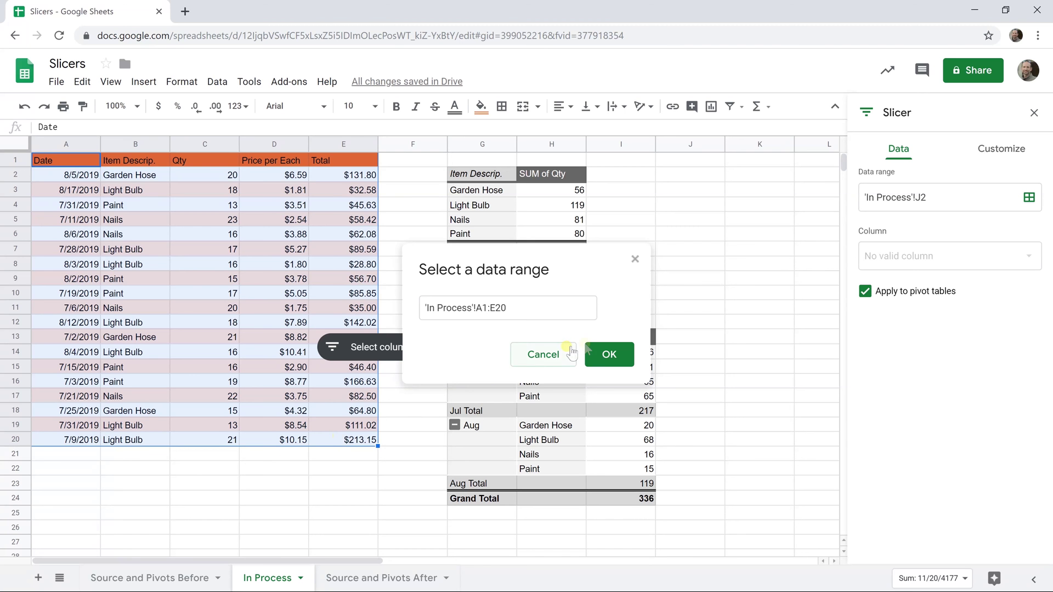
Step: Confirm the 'In Process'!A1:E20 range and move the slicer to the right of the top pivot table
{"action": "left_click", "coordinate": [600, 352]}
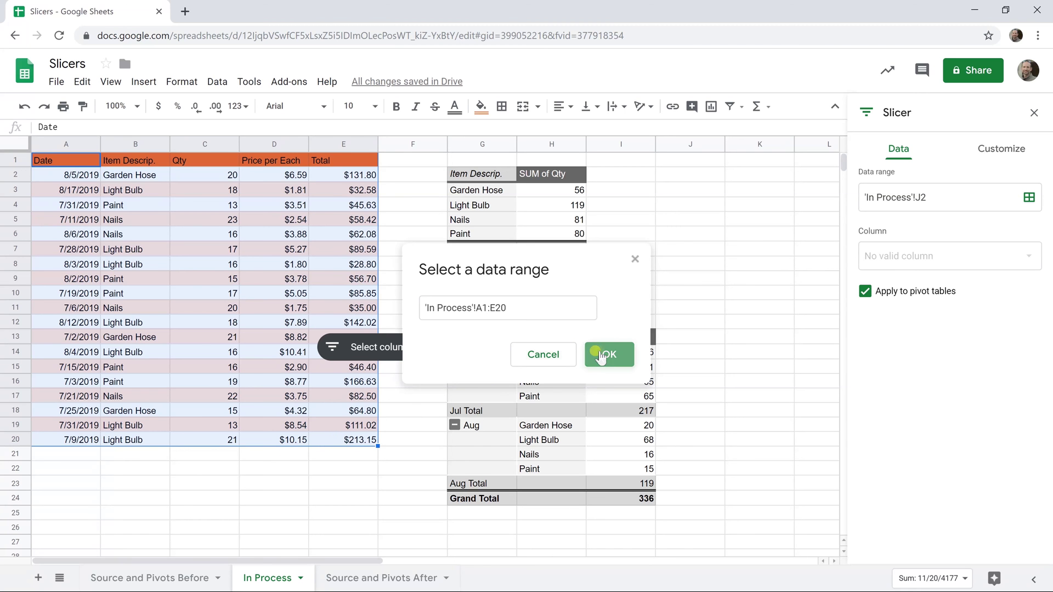
{"action": "left_click_drag", "start_coordinate": [444, 353], "coordinate": [744, 183]}
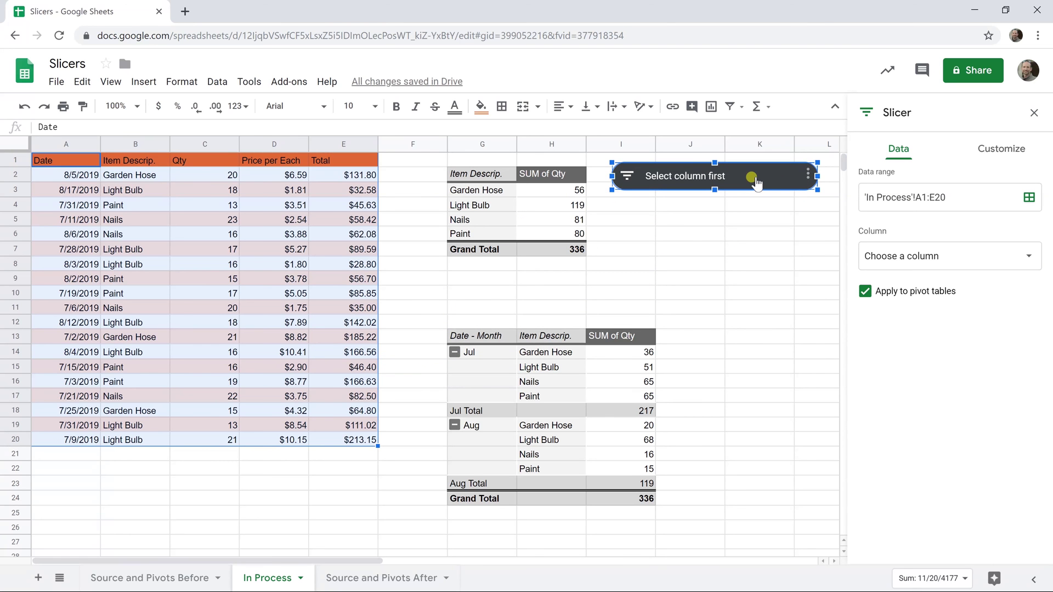